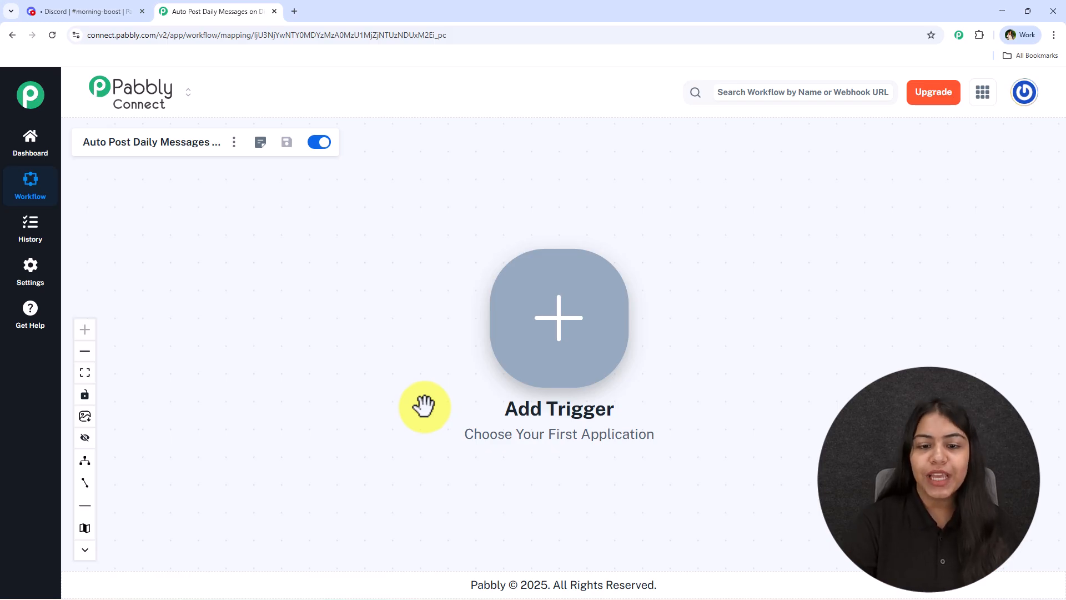
- Add Schedule (Pabbly) as the workflow trigger with the Schedule Workflow event and connect it
click(618, 327)
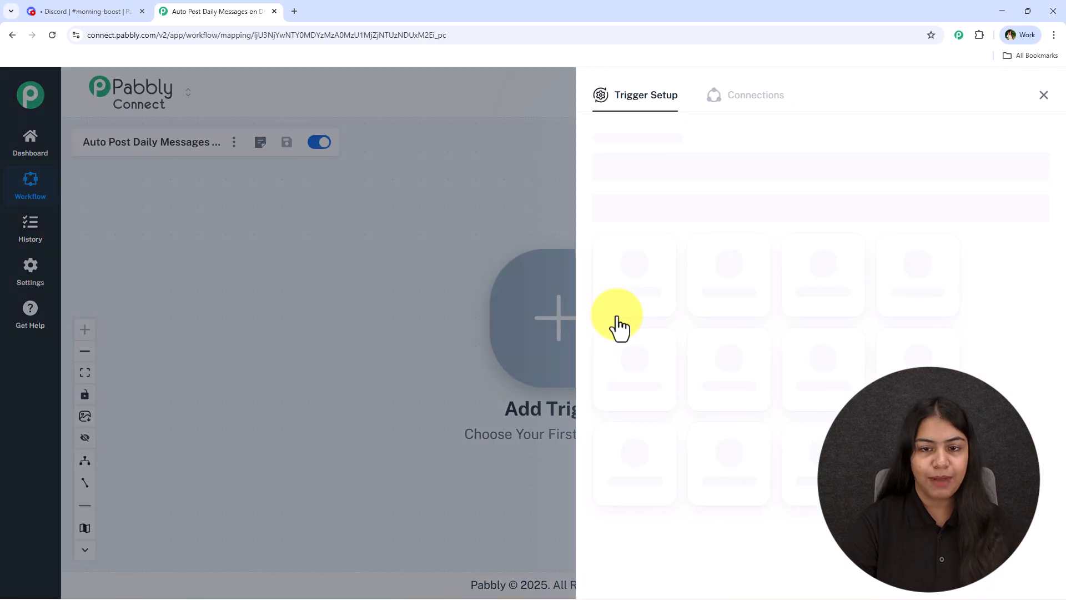
text(S)
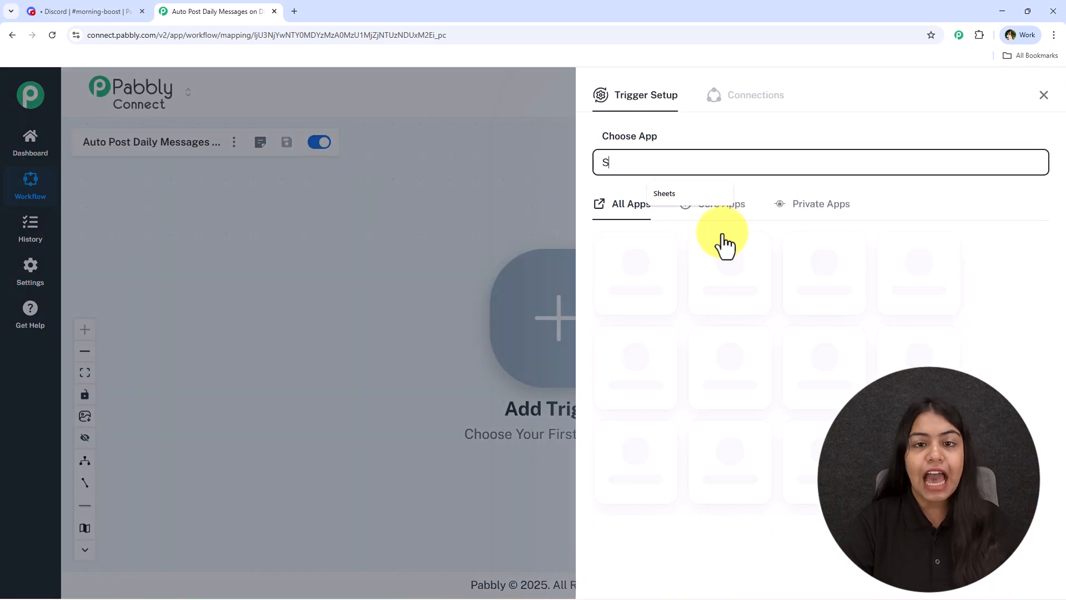
text(c)
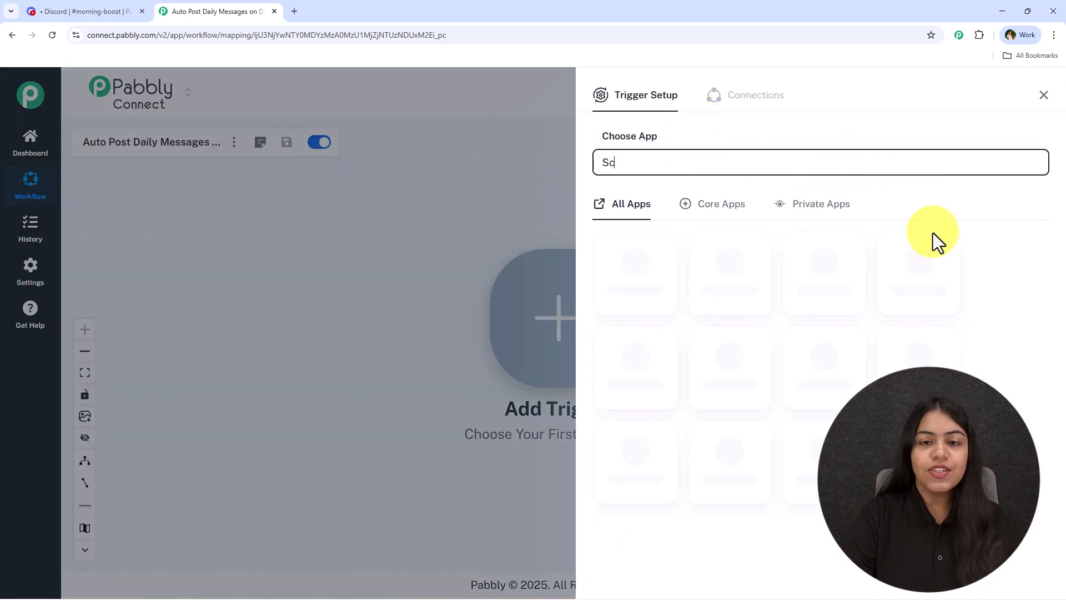
scroll(780, 377, down, 4)
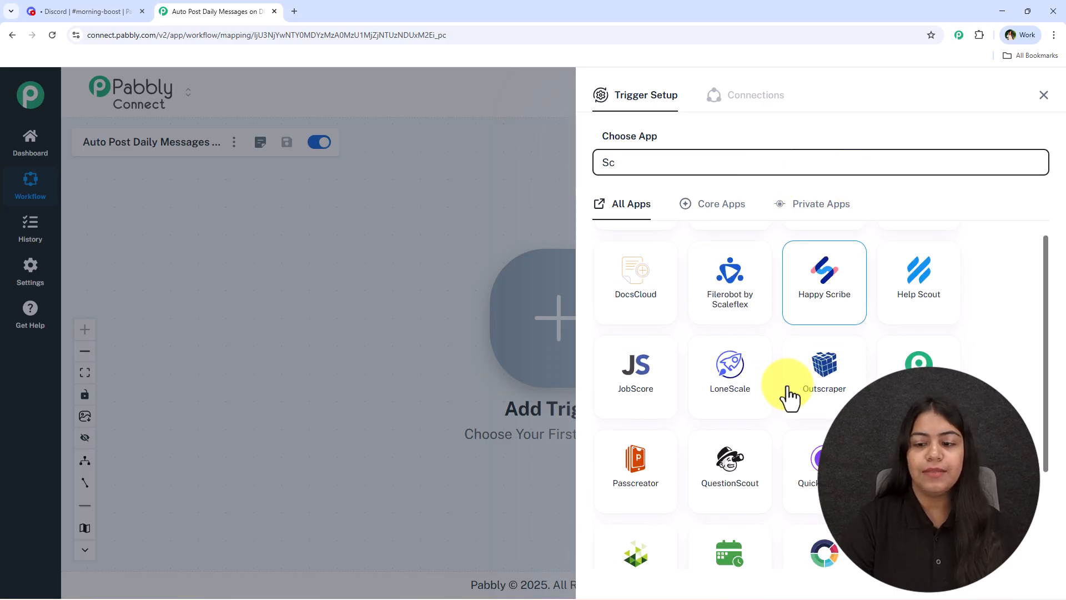
click(747, 449)
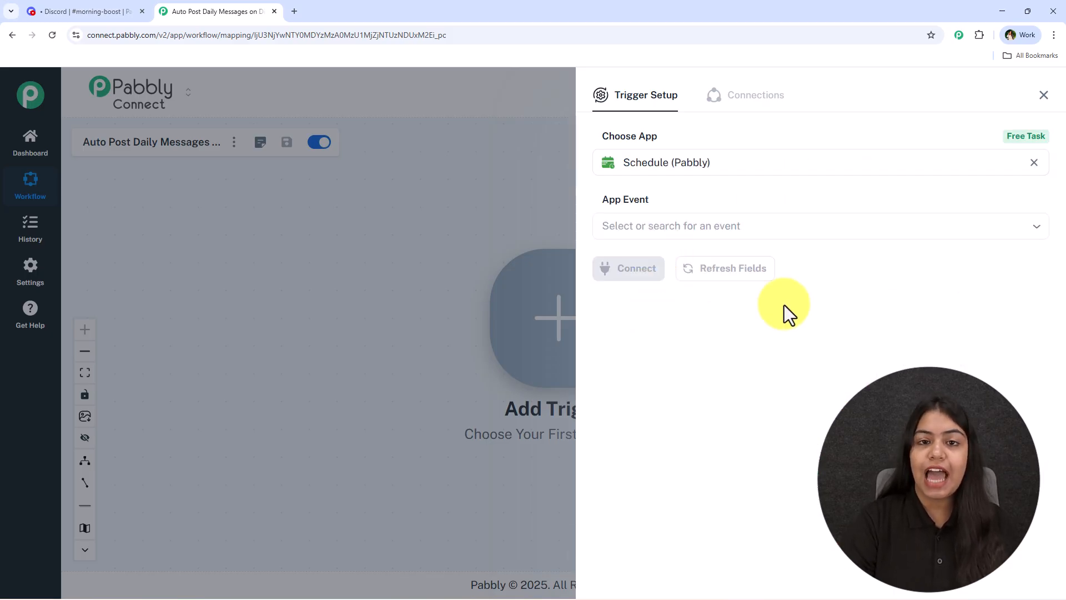
click(633, 231)
click(655, 274)
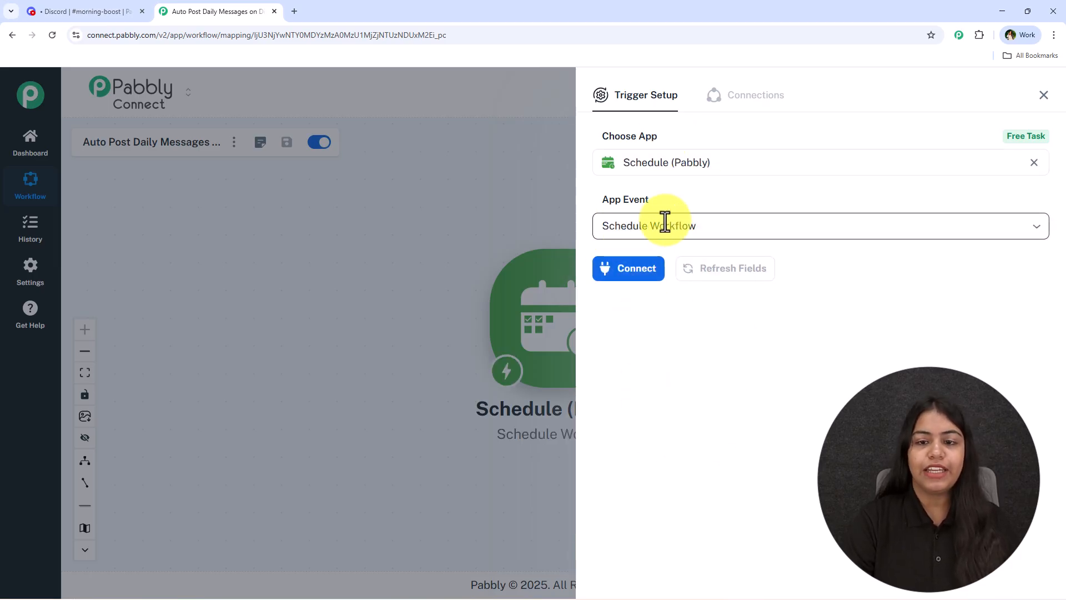
click(650, 273)
- Set the schedule trigger to run the workflow every day
scroll(719, 348, down, 1)
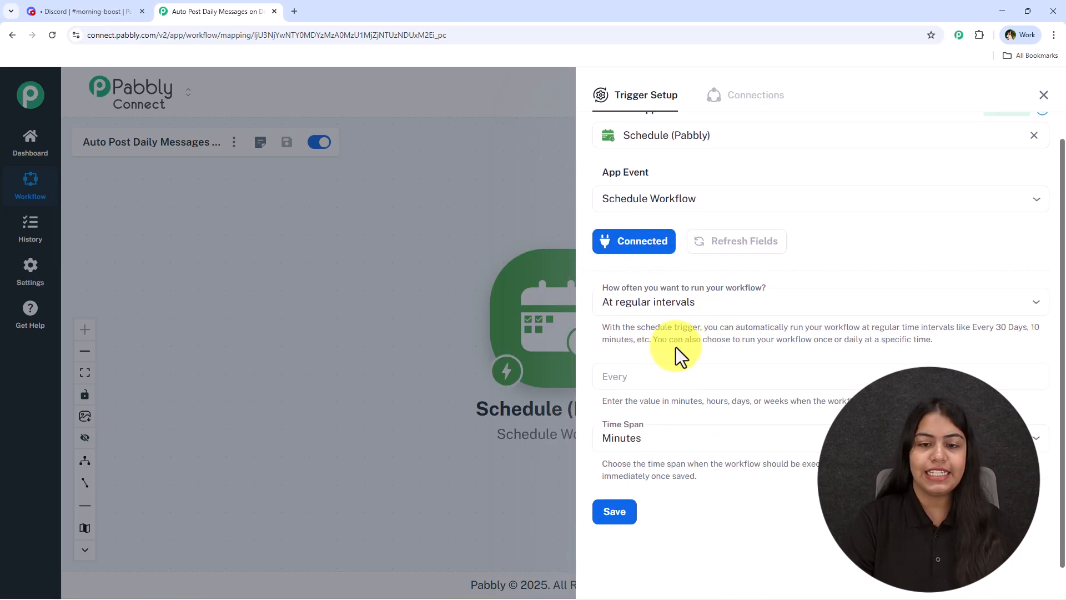
click(750, 305)
click(659, 396)
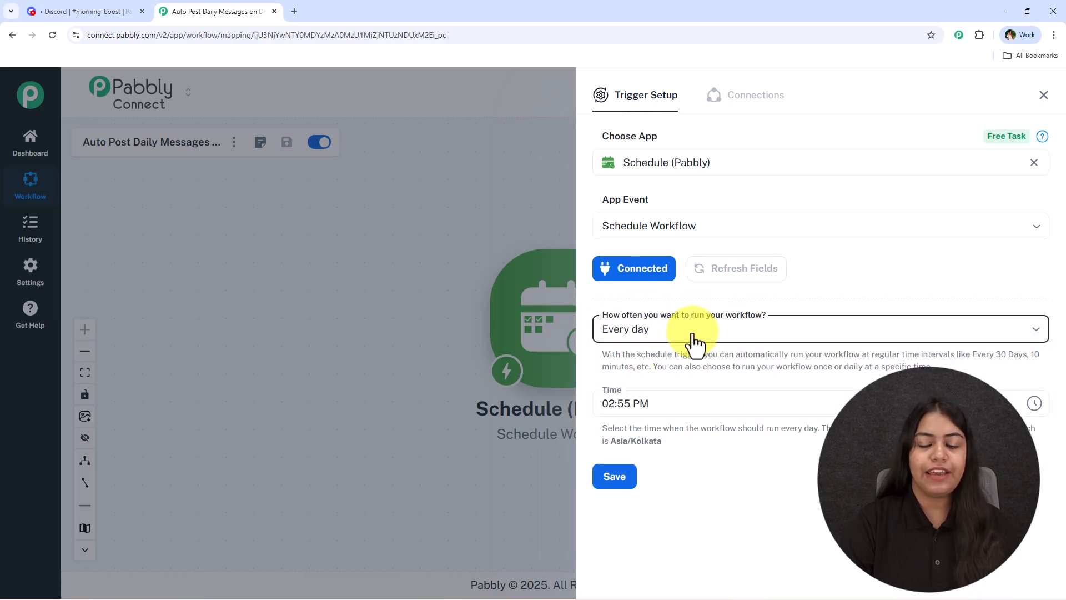
- Set the daily run time to 09:00 AM and save the schedule trigger
click(633, 405)
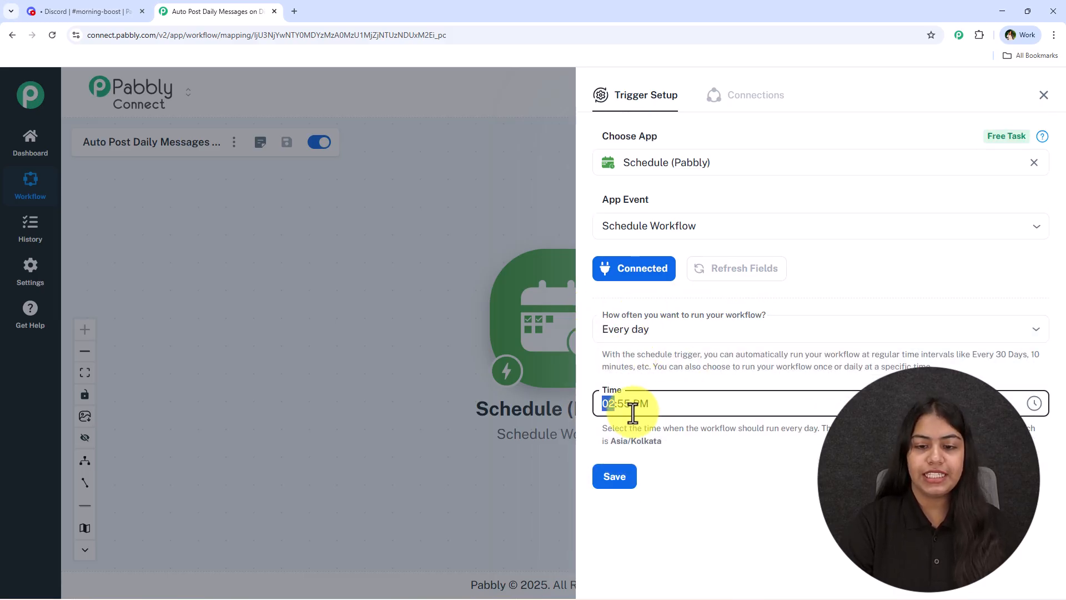
click(1036, 408)
scroll(616, 239, down, 4)
scroll(615, 261, up, 3)
click(619, 280)
scroll(644, 252, up, 6)
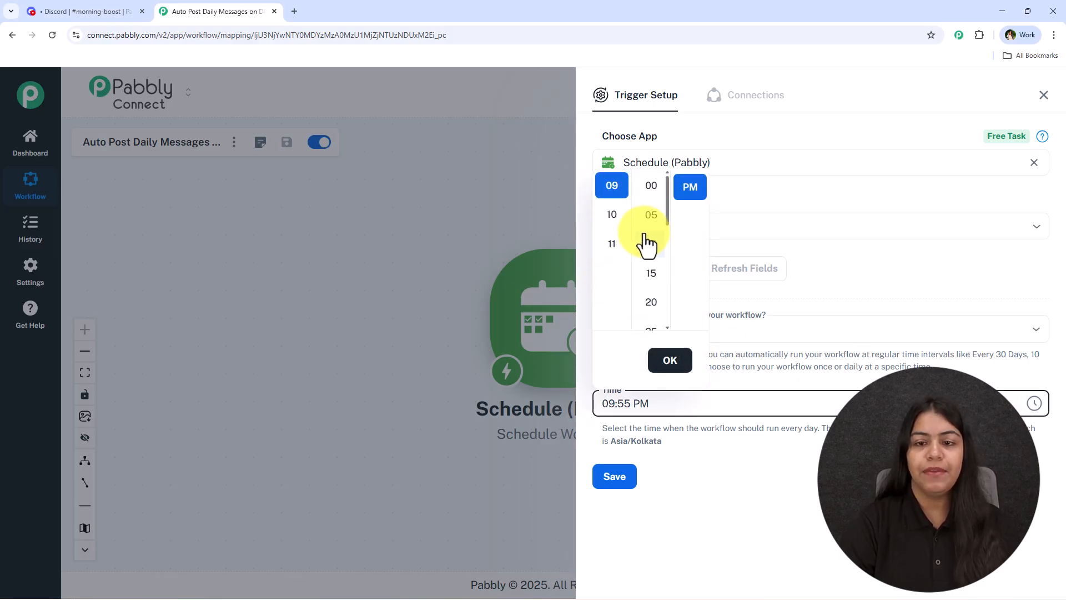
click(653, 188)
click(689, 212)
click(677, 360)
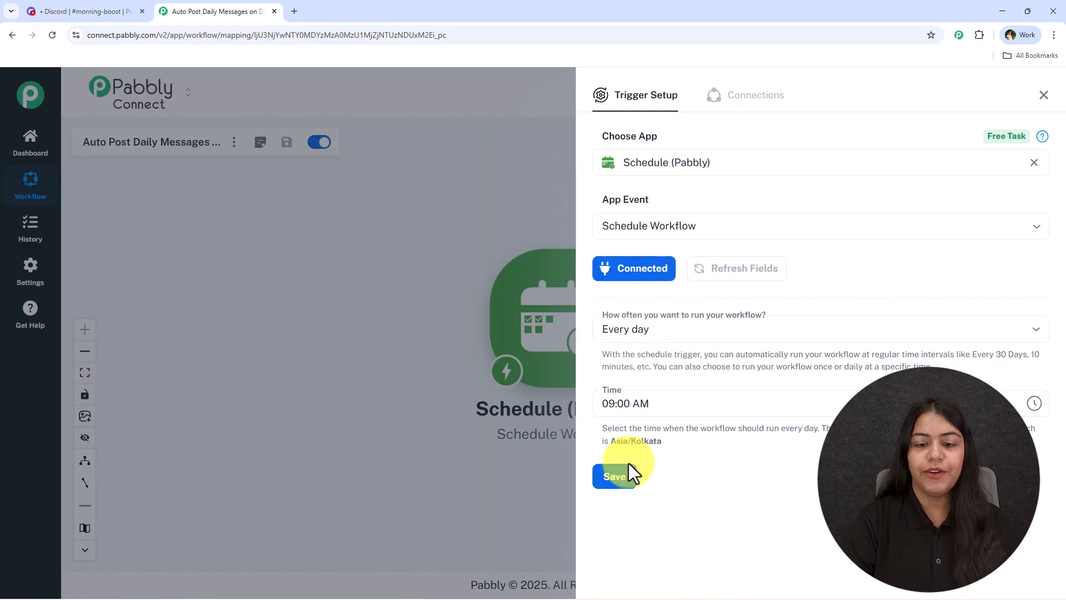
scroll(746, 452, down, 4)
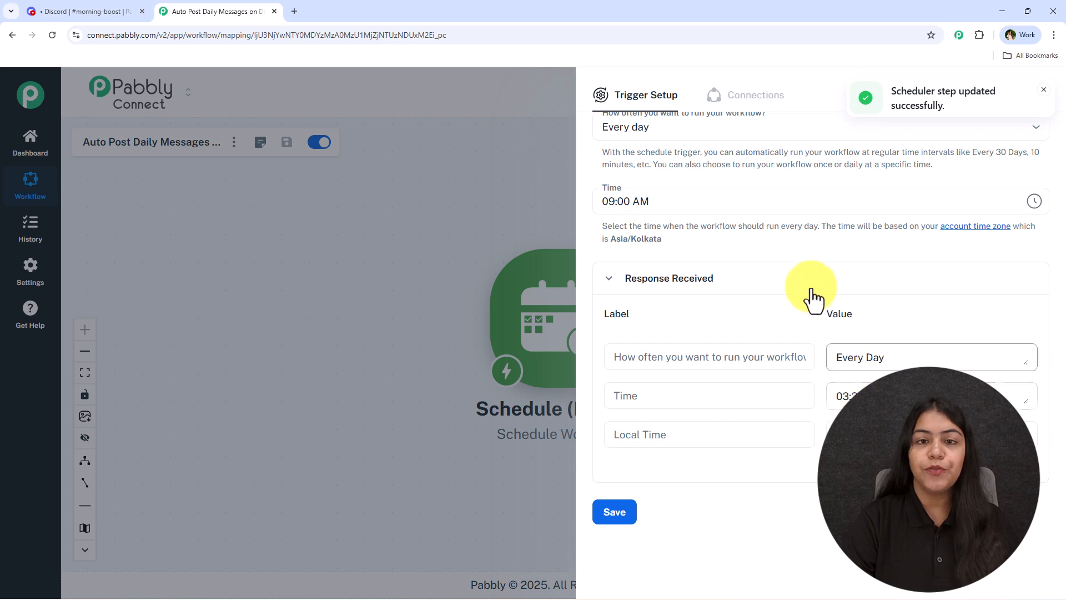
click(1044, 91)
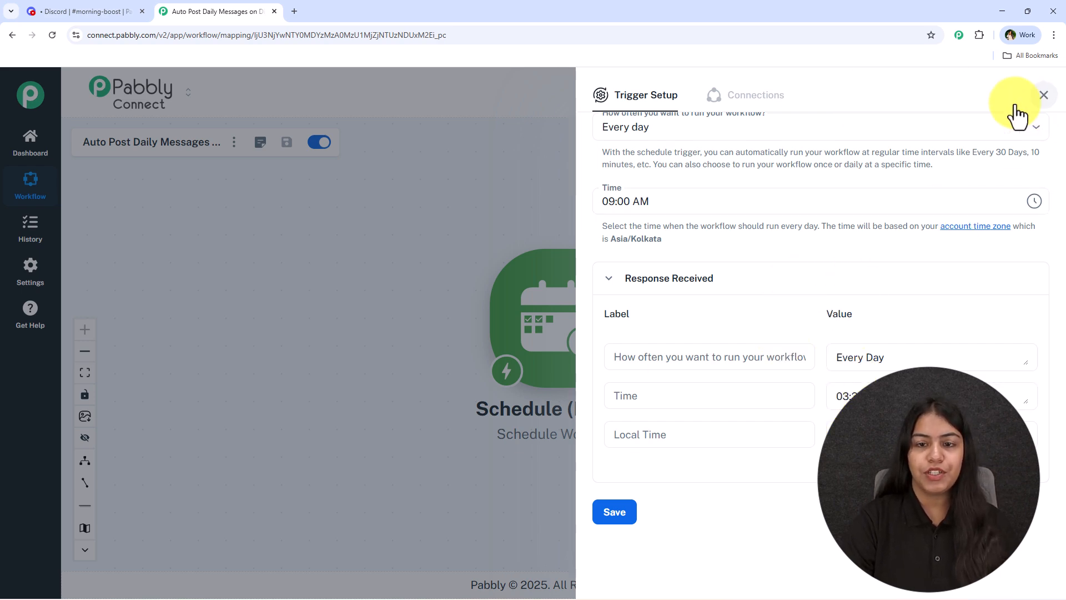
- Check the morning-boost channel in Discord, return to Pabbly Connect and close the trigger setup
click(95, 7)
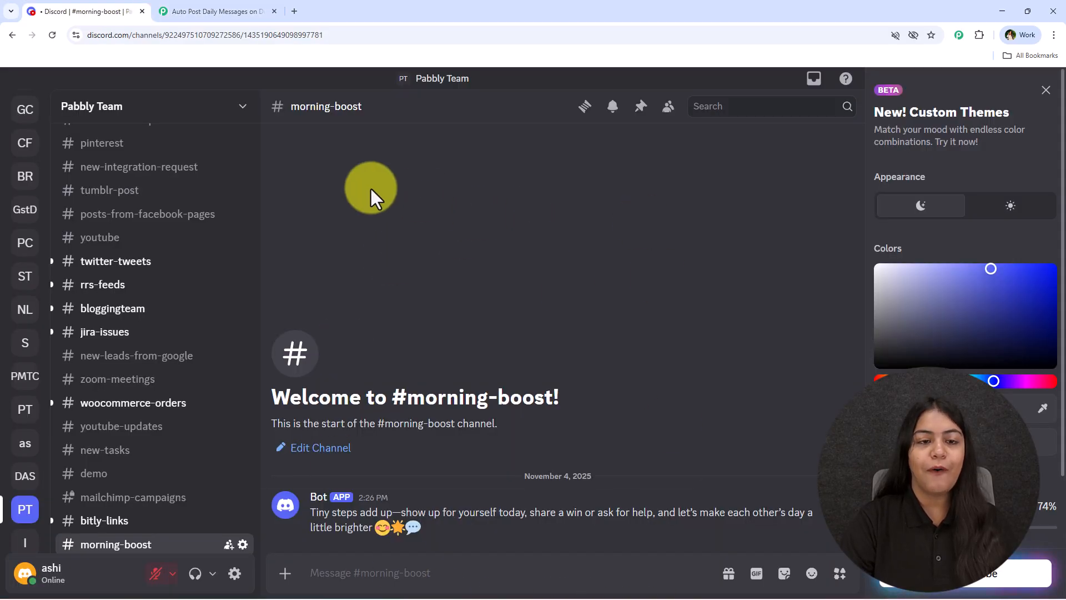
click(265, 8)
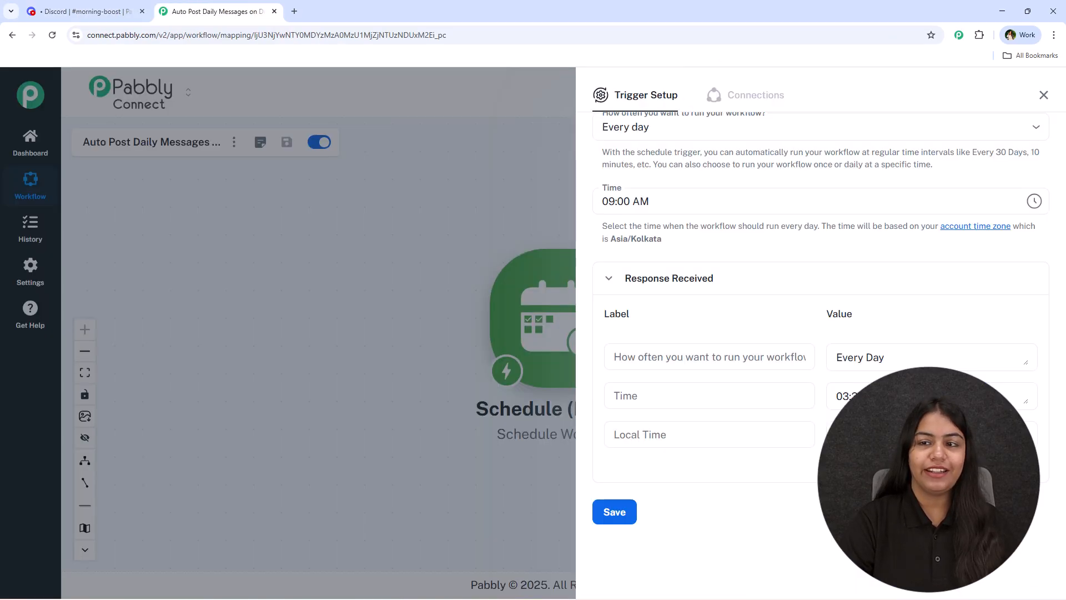
click(1039, 96)
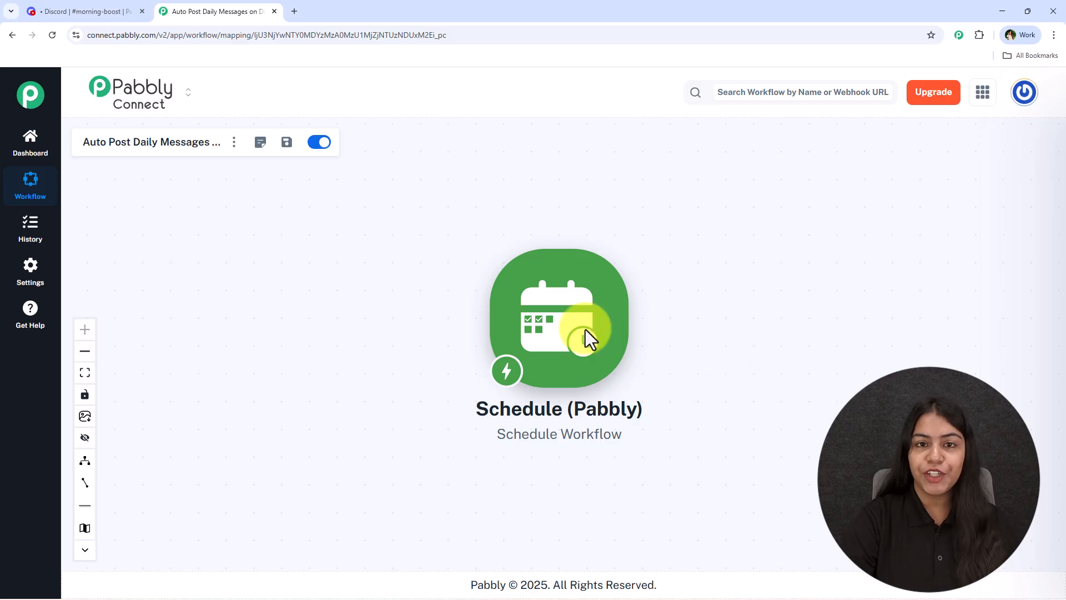
- Add an OpenAI (ChatGPT, DALL-E, Whisper) action after the schedule trigger and choose the ChatGPT event
drag(699, 318, 449, 318)
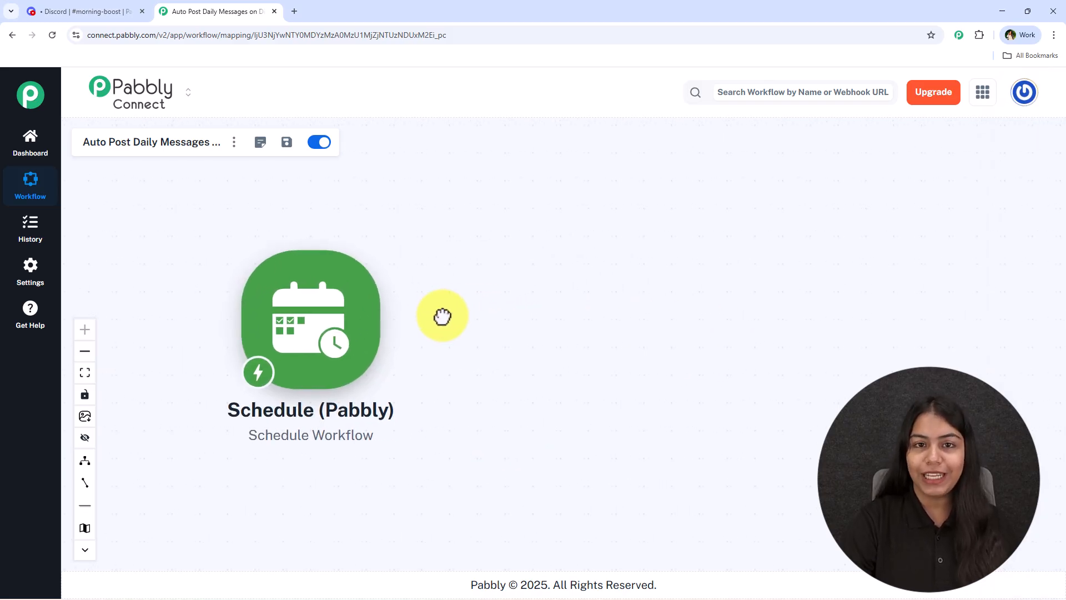
drag(442, 248, 385, 229)
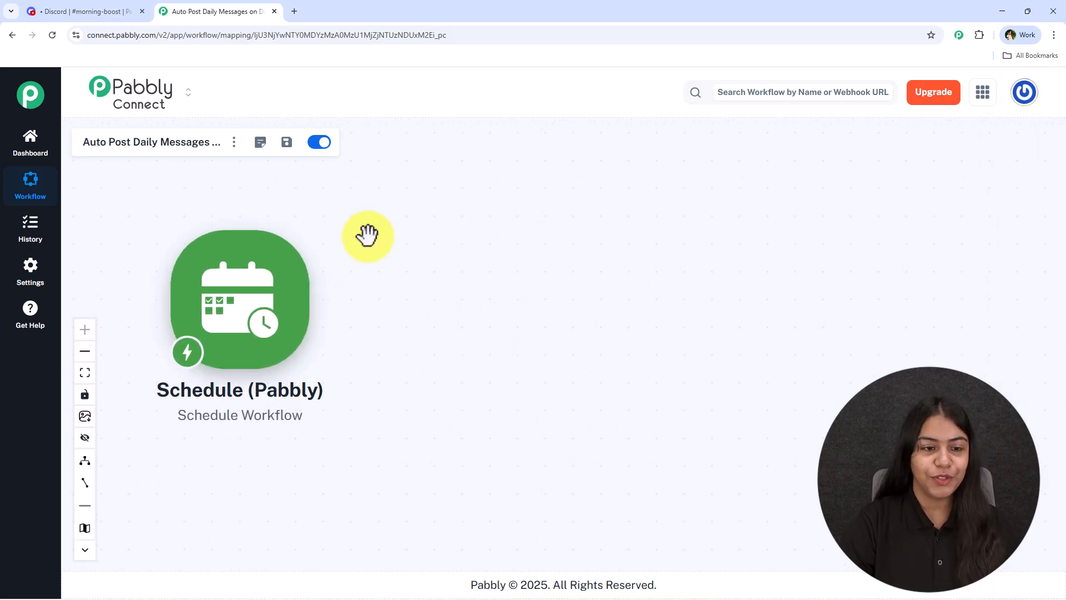
click(319, 298)
text(Op)
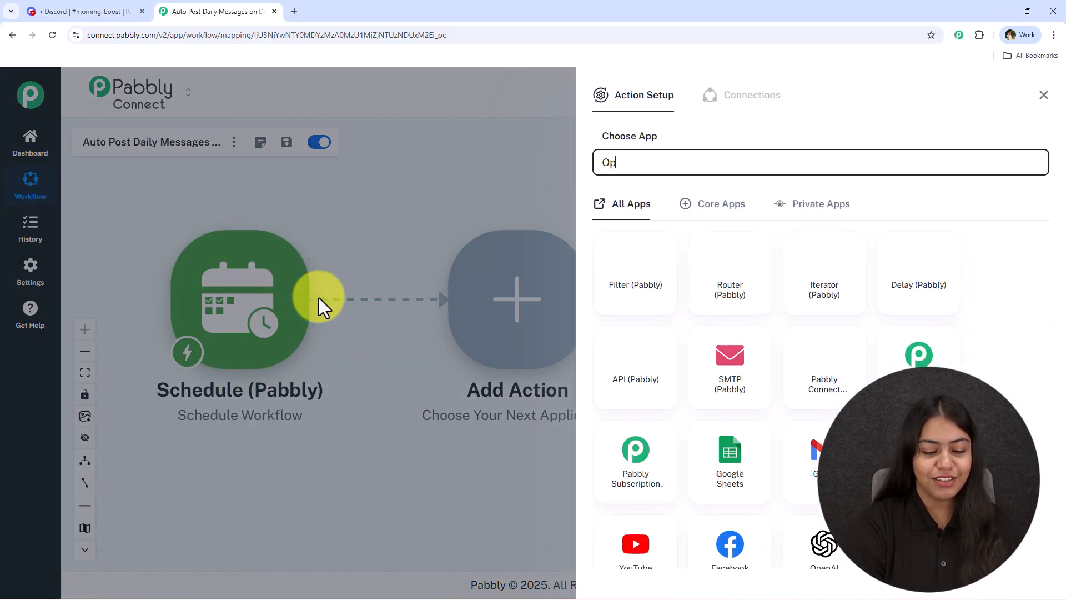
text(enAI)
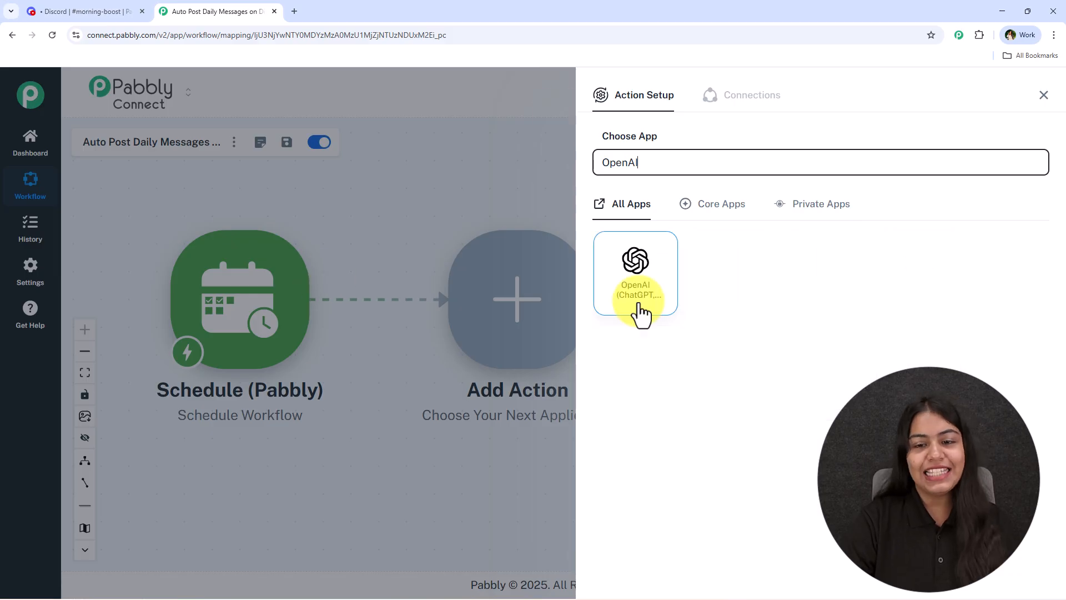
click(637, 311)
click(648, 235)
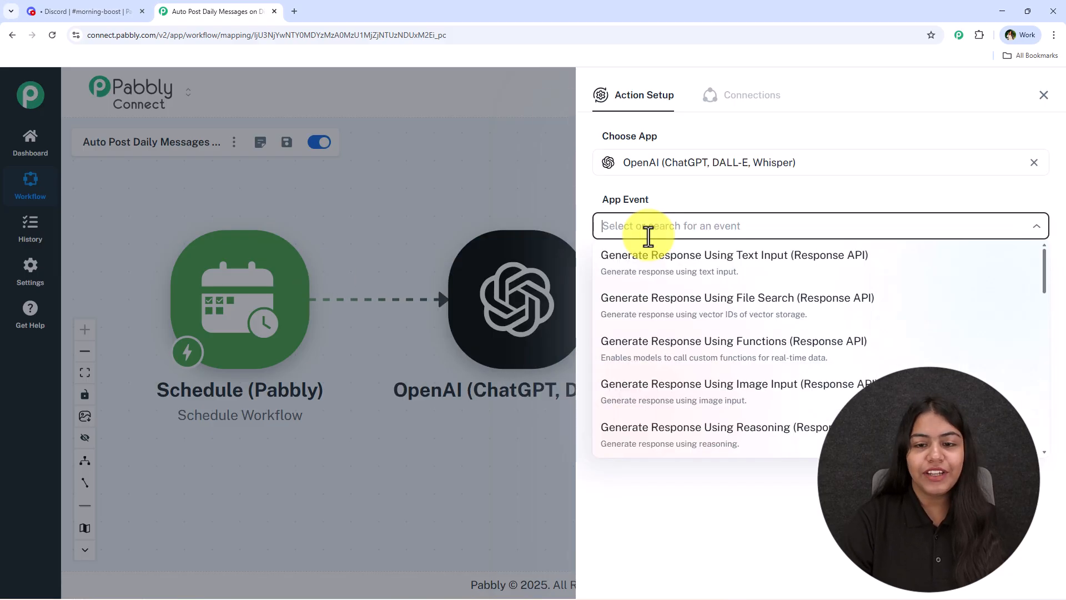
scroll(680, 395, down, 6)
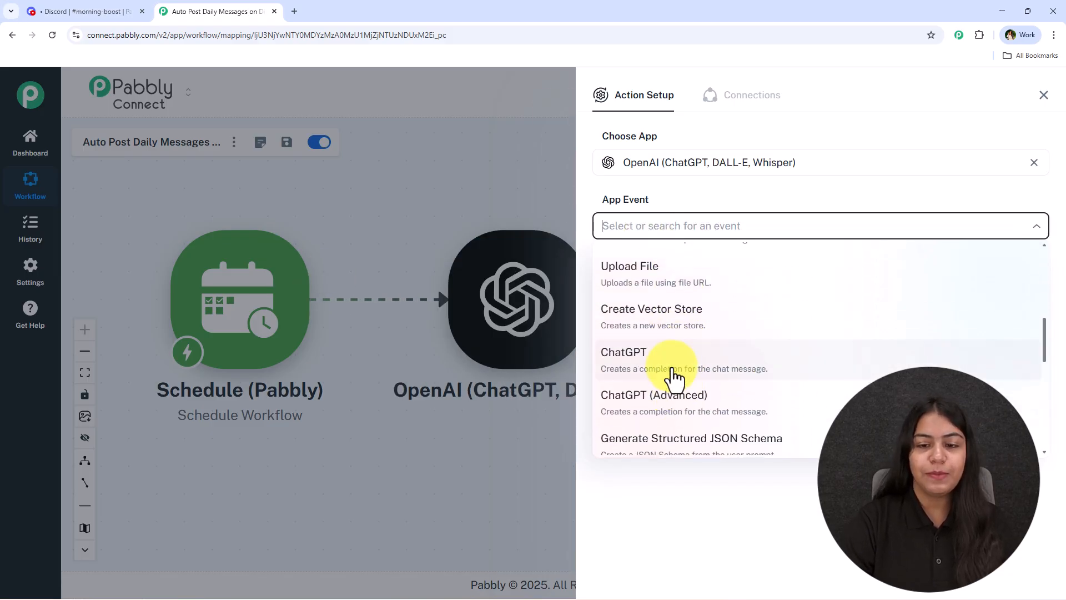
click(674, 371)
- Start adding a new OpenAI connection for the ChatGPT action instead of using the existing one
click(628, 273)
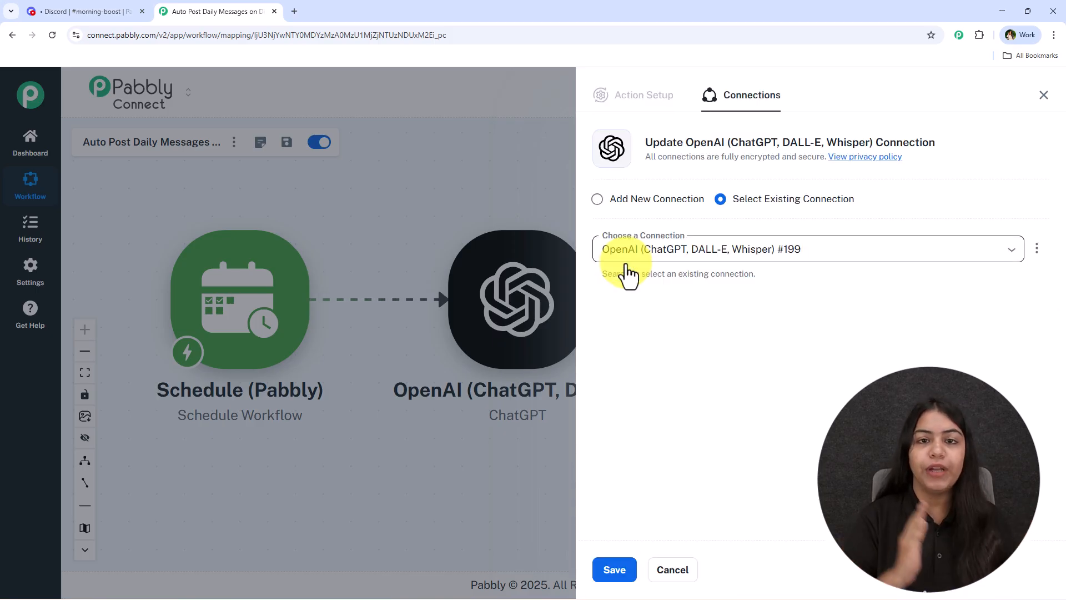
drag(855, 200, 720, 200)
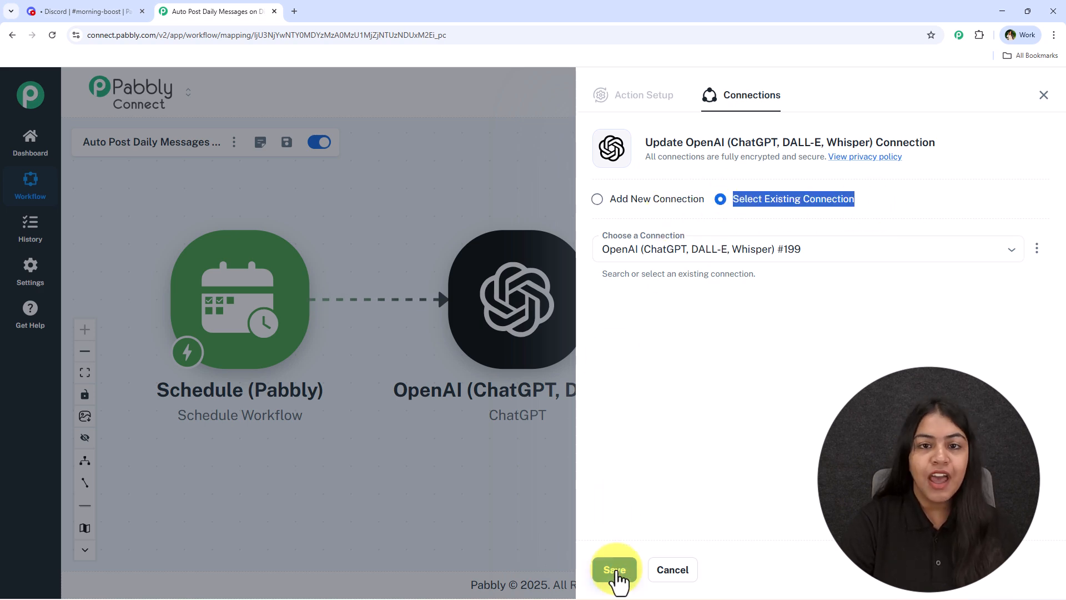
click(645, 200)
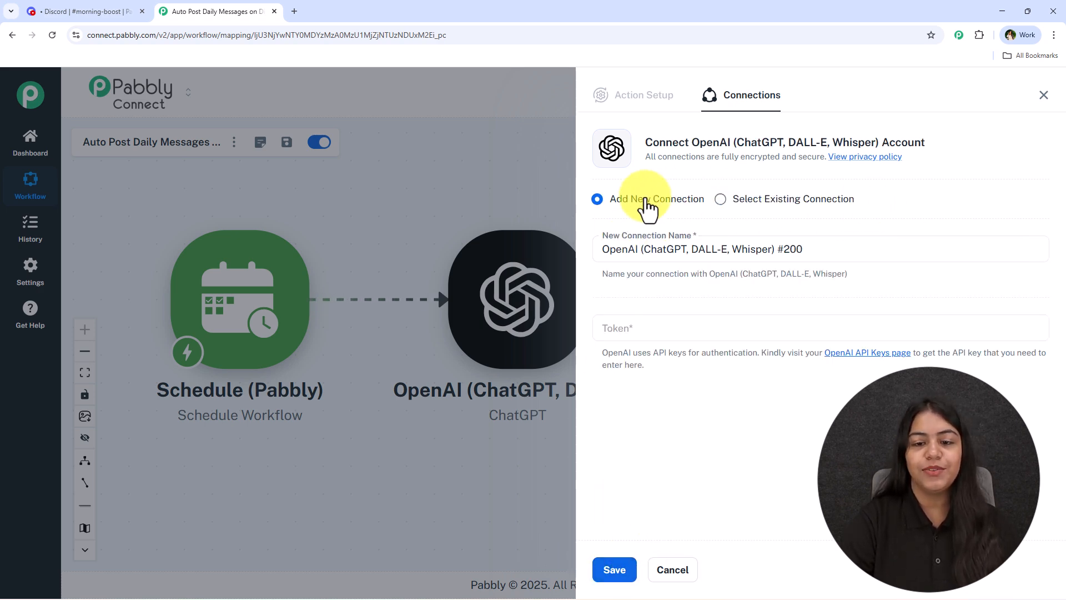
click(606, 327)
click(890, 416)
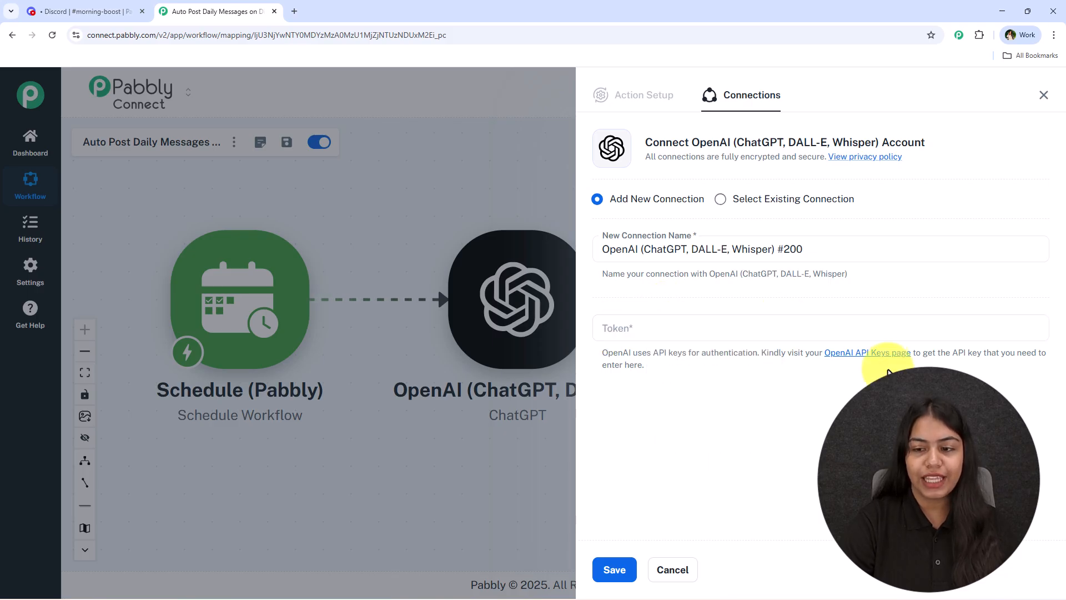
- Create a new secret key for the Default project on the OpenAI API keys page and copy it
click(841, 353)
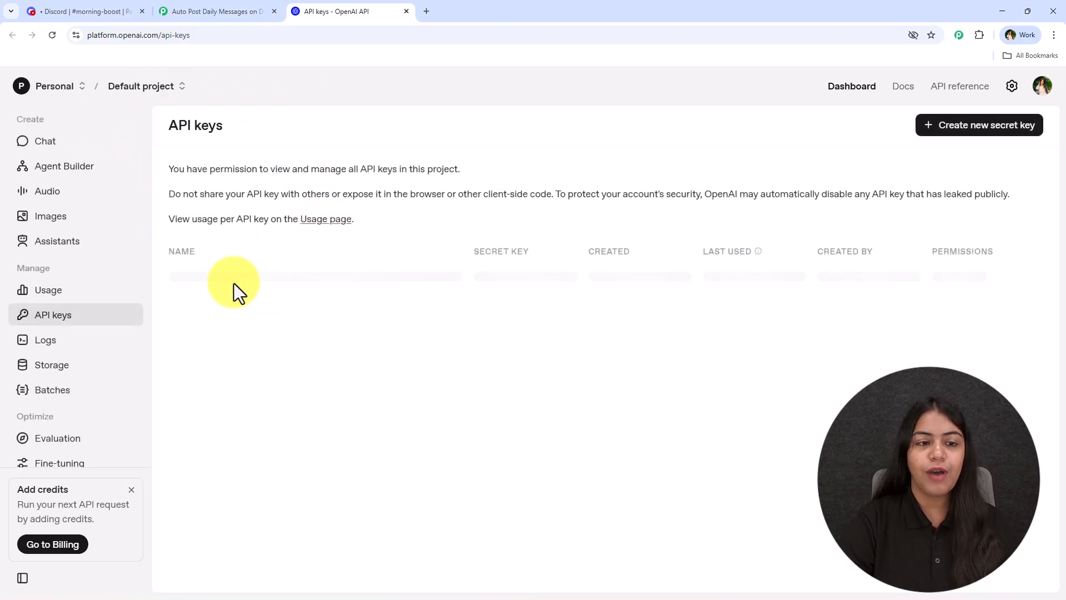
click(985, 132)
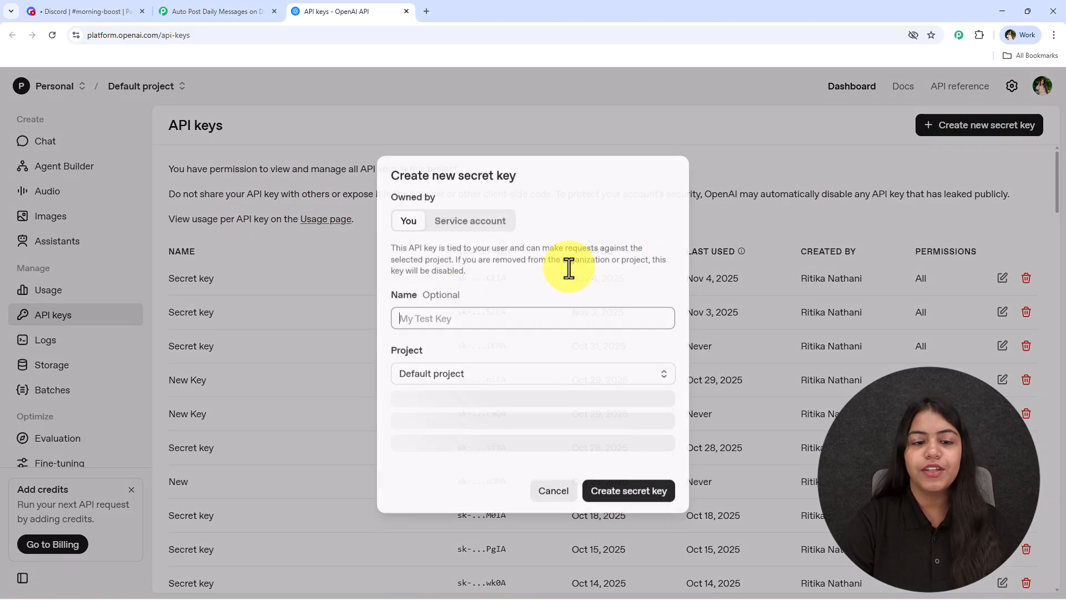
click(421, 388)
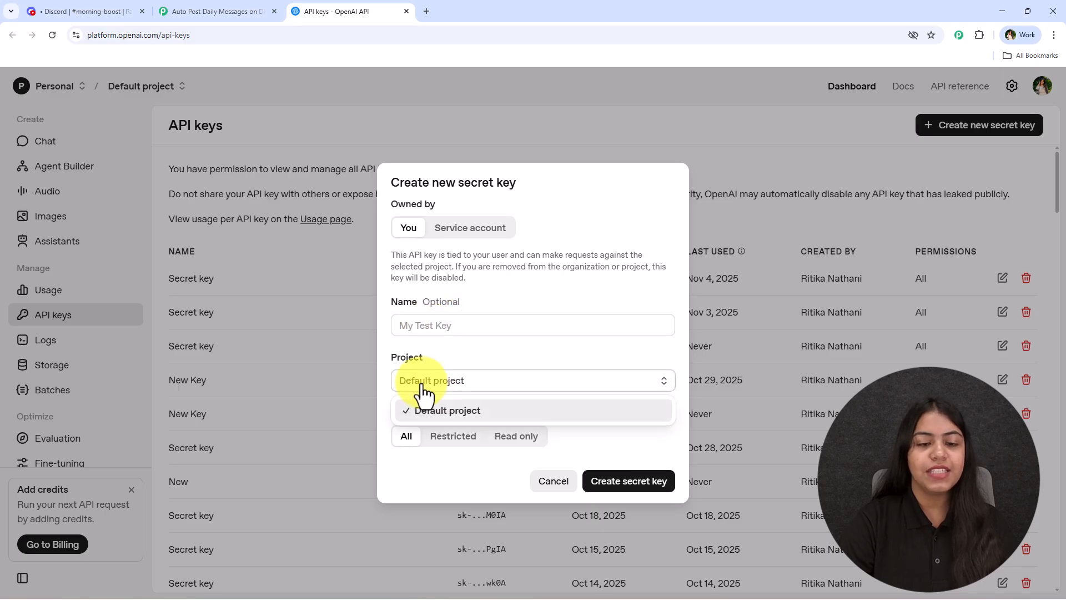
click(498, 372)
click(617, 468)
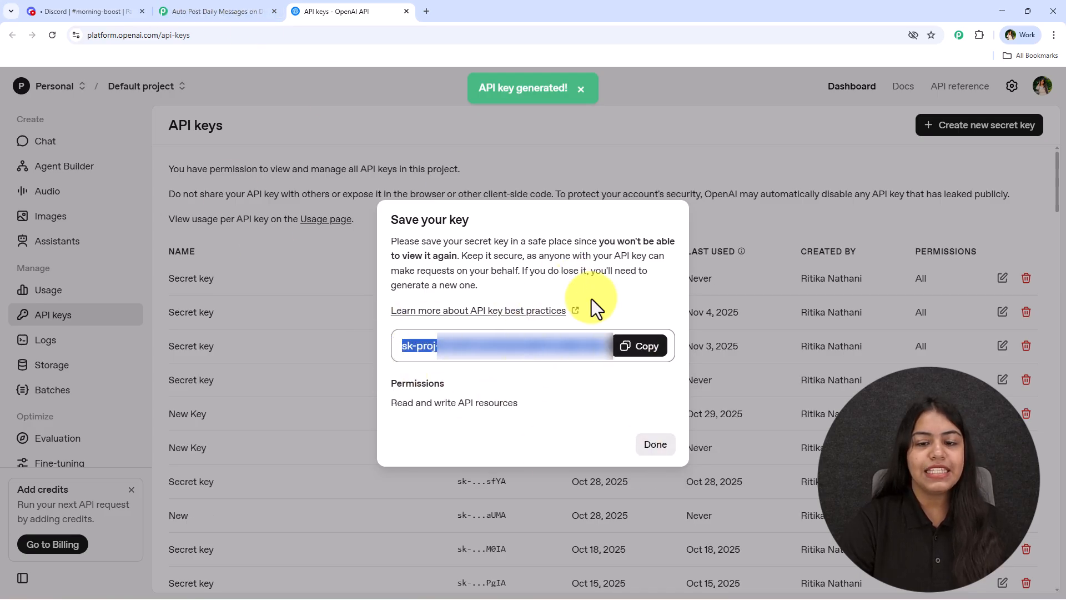
- Return to Pabbly Connect, paste the API key as the OpenAI connection's token and save the connection
click(241, 3)
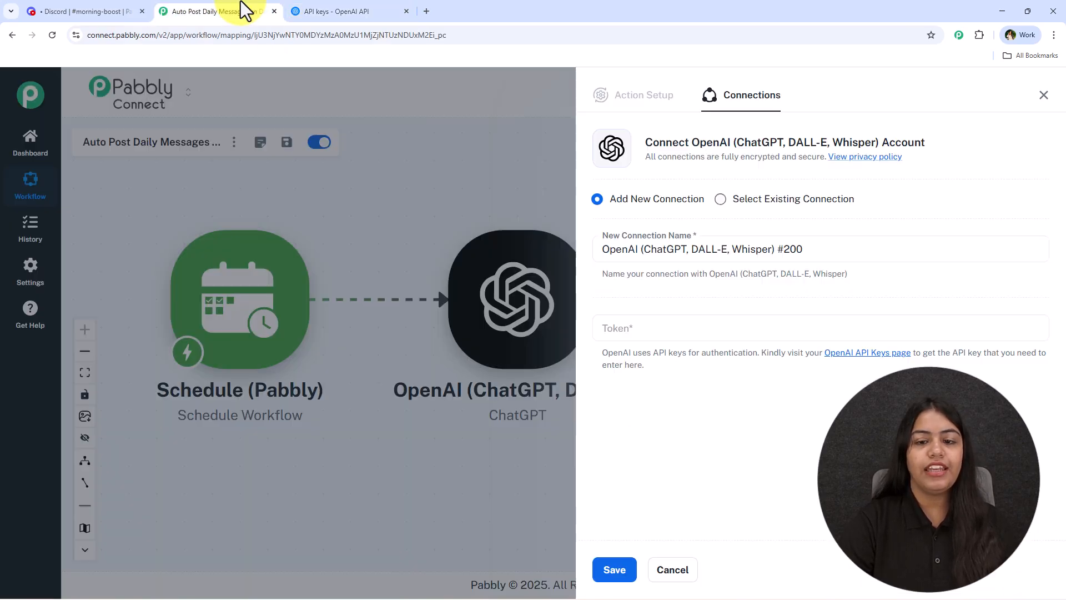
click(671, 324)
key(ctrl+v)
click(615, 570)
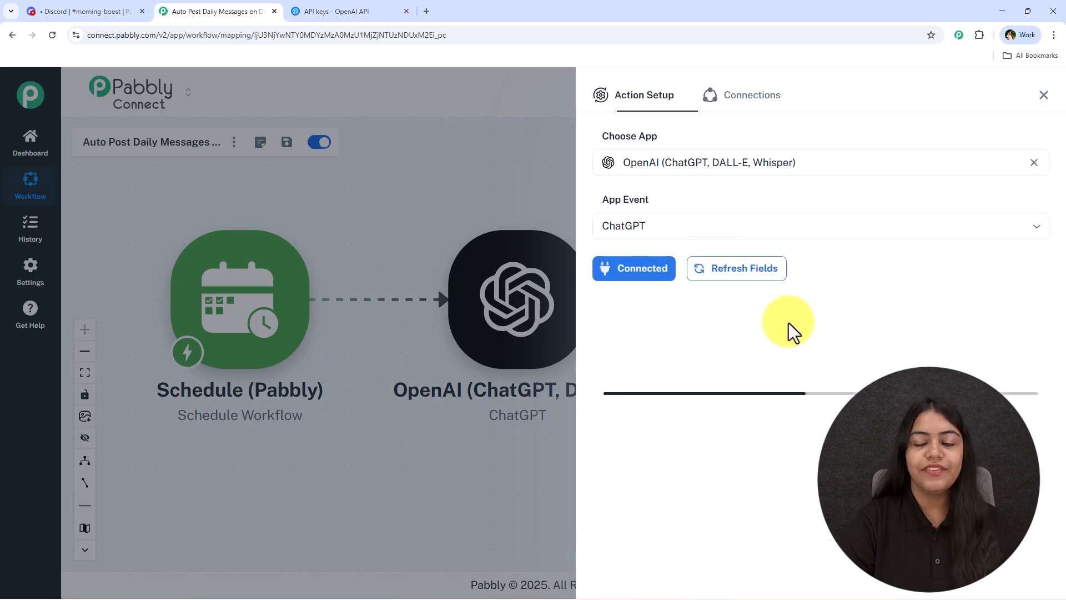
- Set the ChatGPT action's AI model to gpt-5
click(713, 329)
triple_click(628, 336)
scroll(709, 462, down, 1)
text(5)
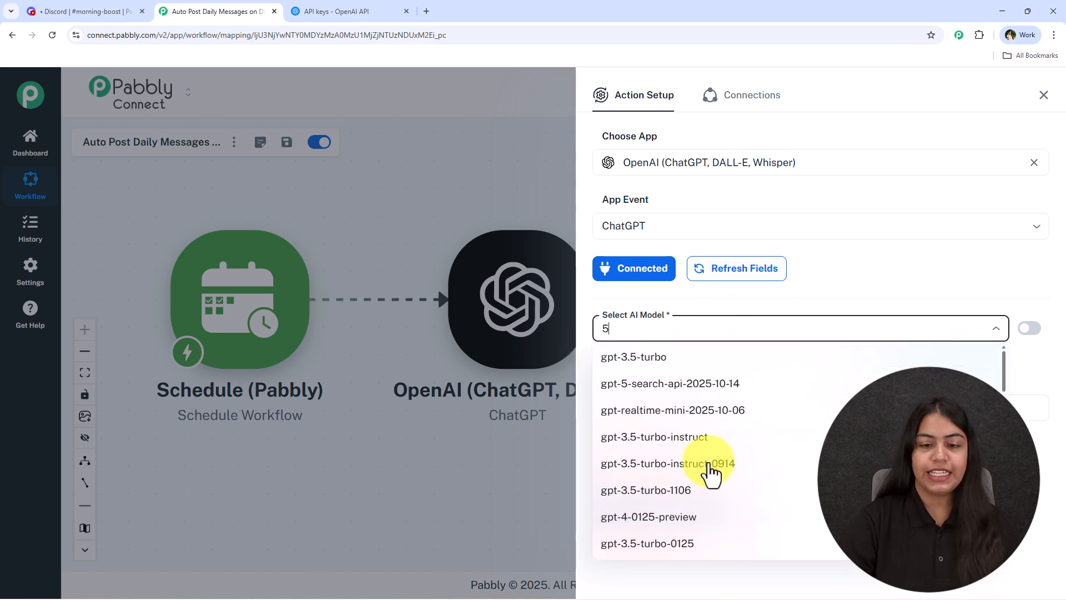
scroll(711, 472, down, 10)
scroll(672, 467, down, 1)
scroll(673, 455, up, 1)
click(672, 444)
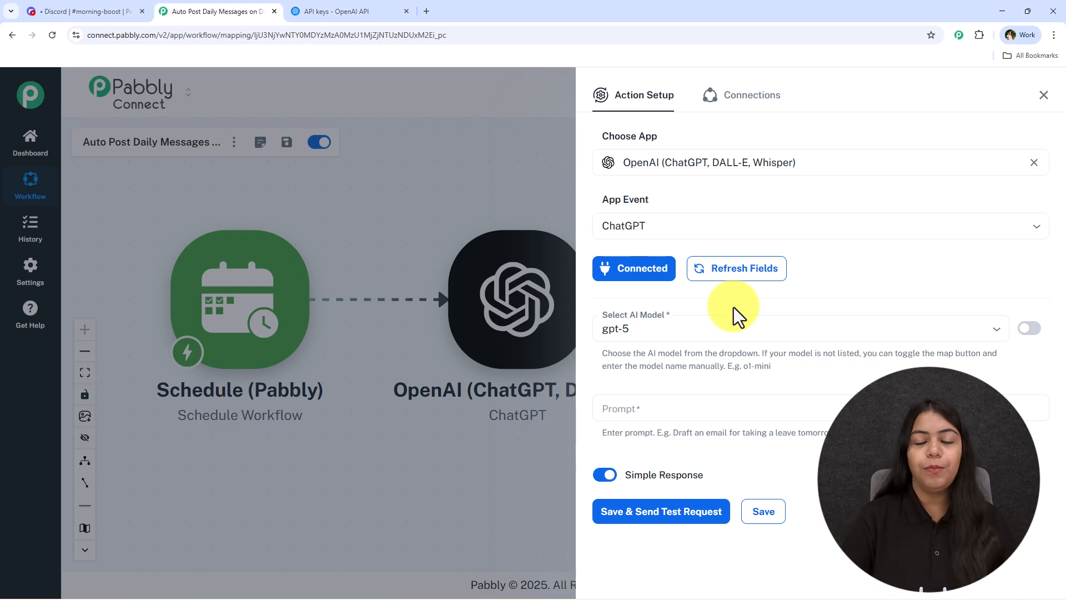
- Paste the ChatGPT prompt asking for one short, engaging daily message for a Discord community, with "Keep it conversational" moved onto its own line
click(692, 401)
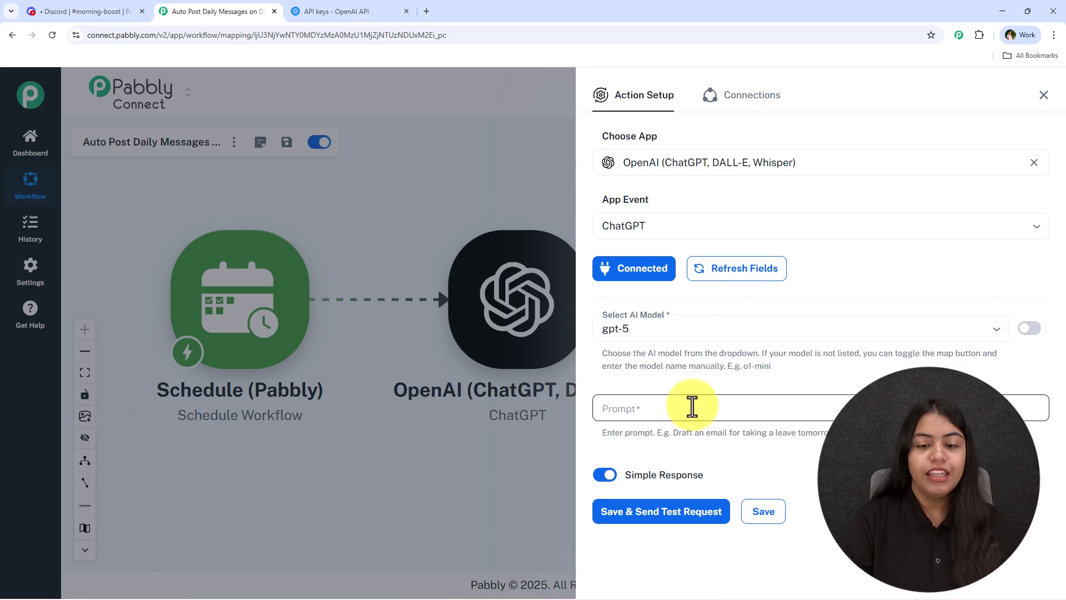
key(ctrl+v)
scroll(734, 394, down, 1)
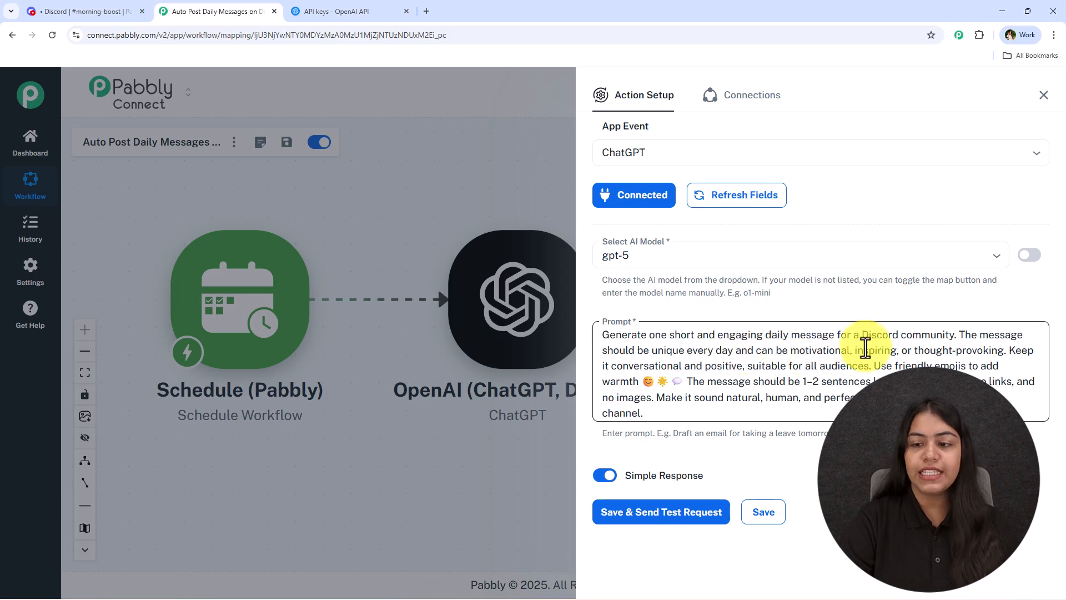
click(1011, 353)
key(Return)
click(845, 304)
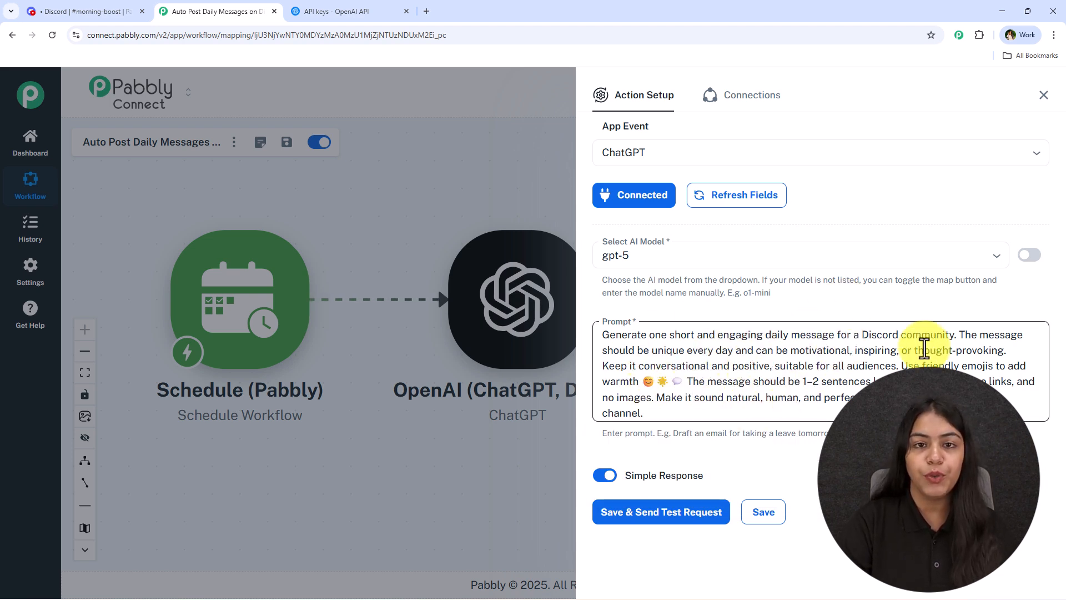
- Save the ChatGPT action with a test request and expand the generated message content in the response
click(685, 515)
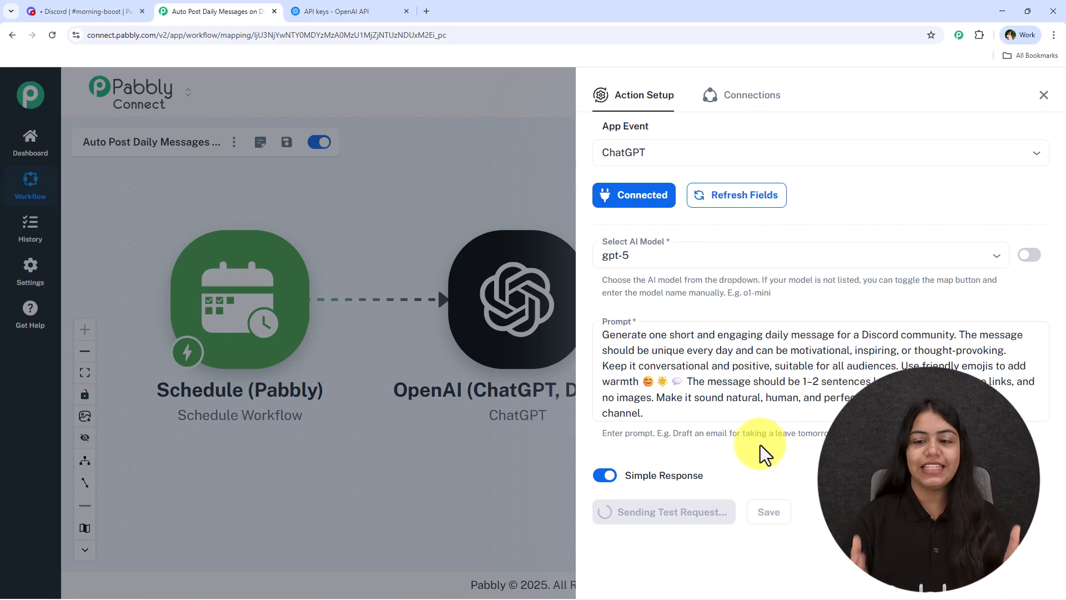
scroll(761, 445, down, 10)
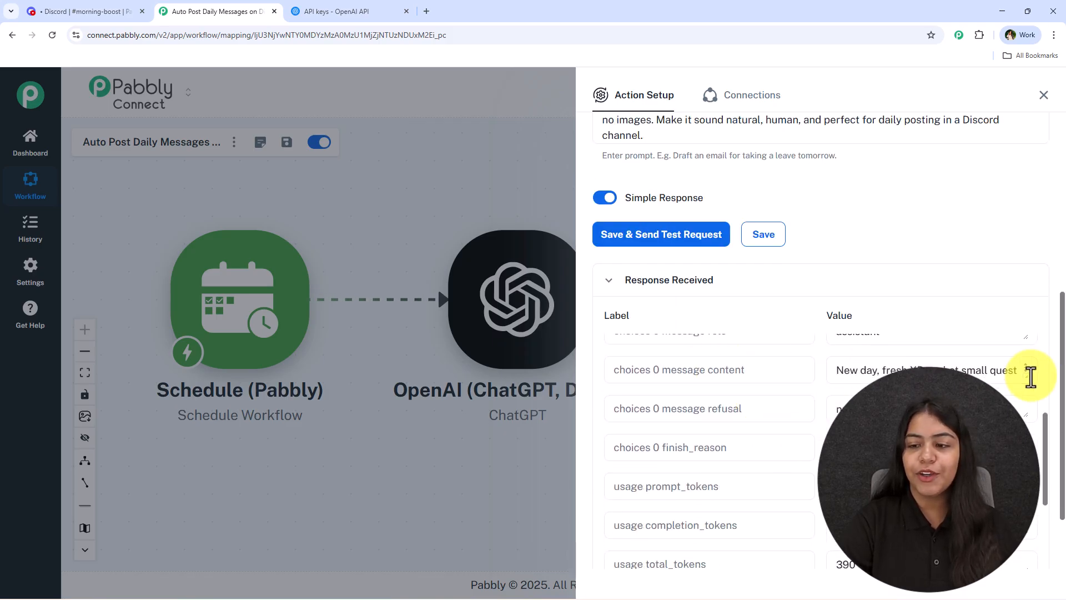
drag(1027, 376, 838, 361)
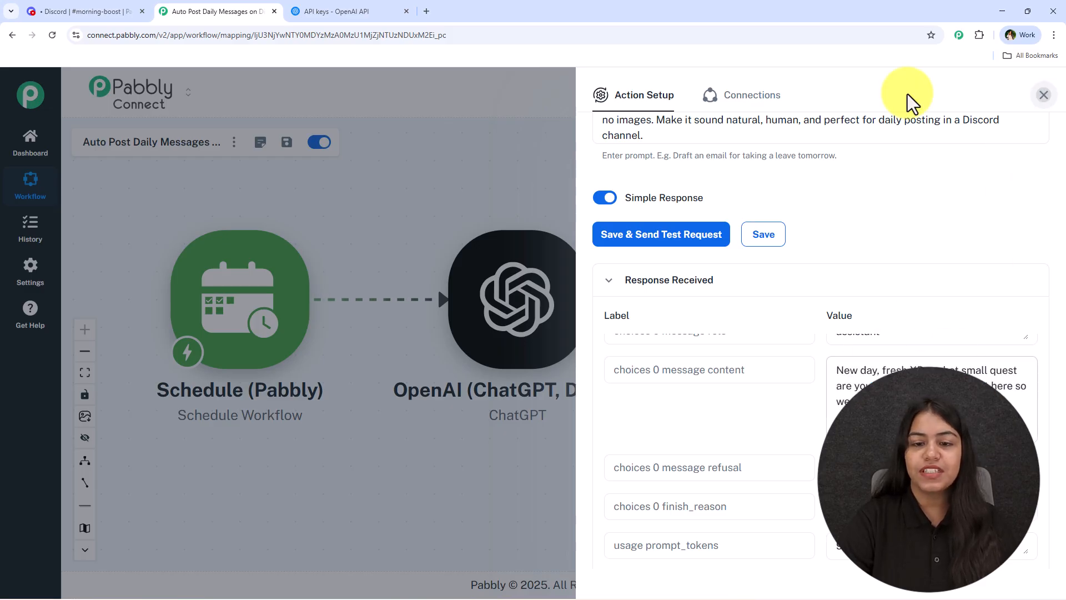
- Close the ChatGPT action setup and add Discord as the app of a new action step after it
click(1044, 97)
click(589, 312)
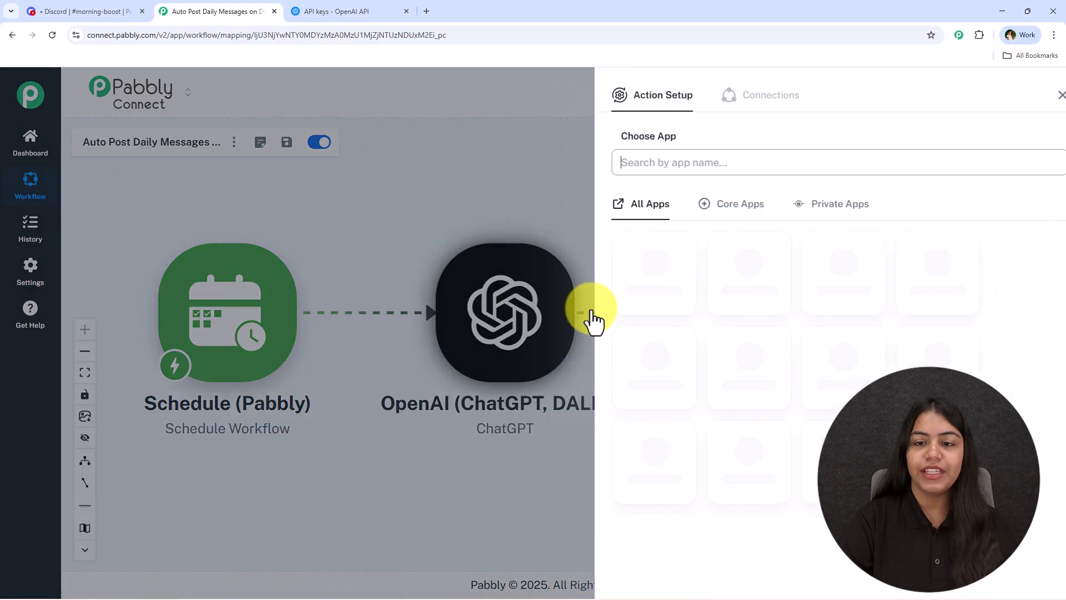
text(Disc)
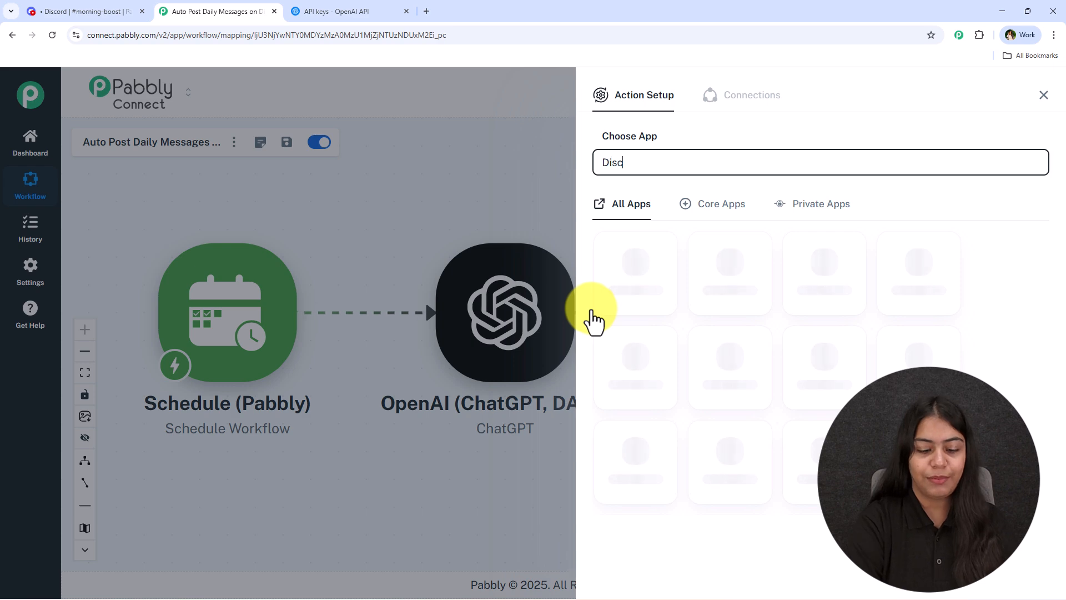
text(d)
click(632, 280)
- Set the Discord action's event to Send Channel Message (Markdown) and connect it
click(686, 233)
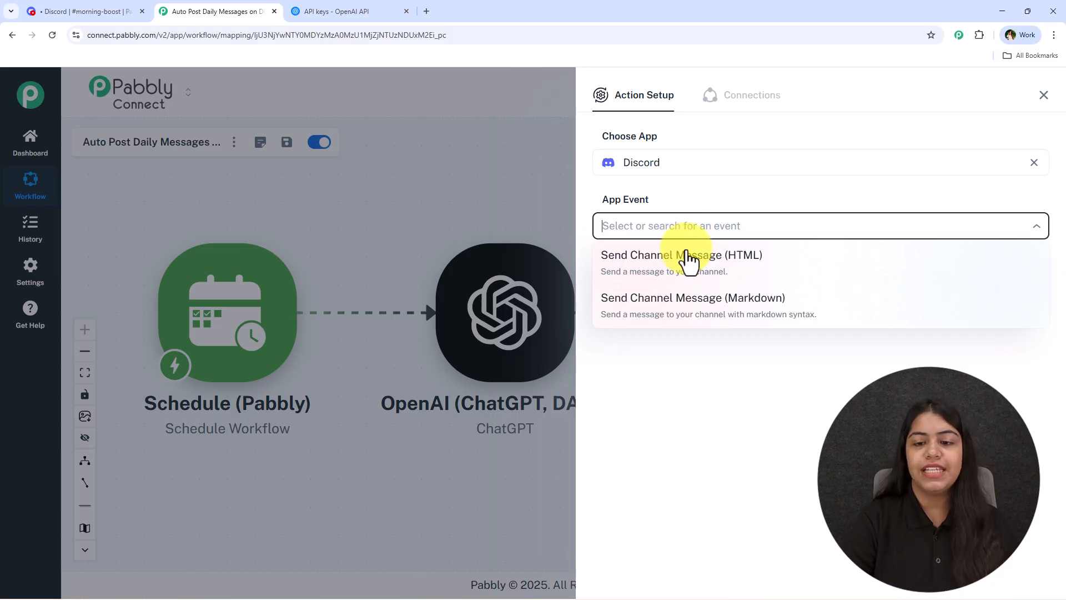
click(469, 105)
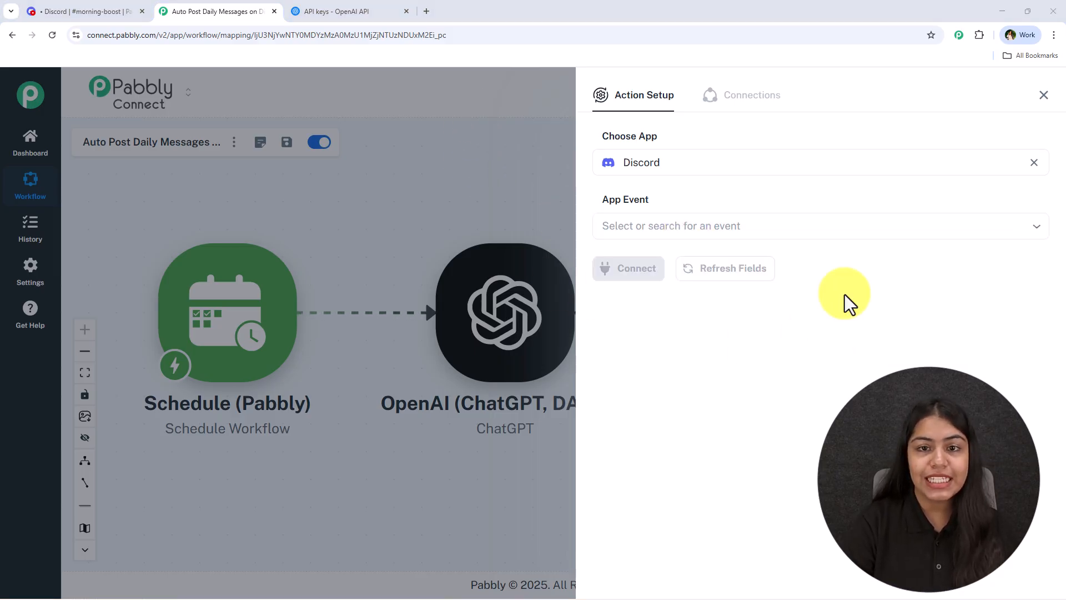
click(752, 229)
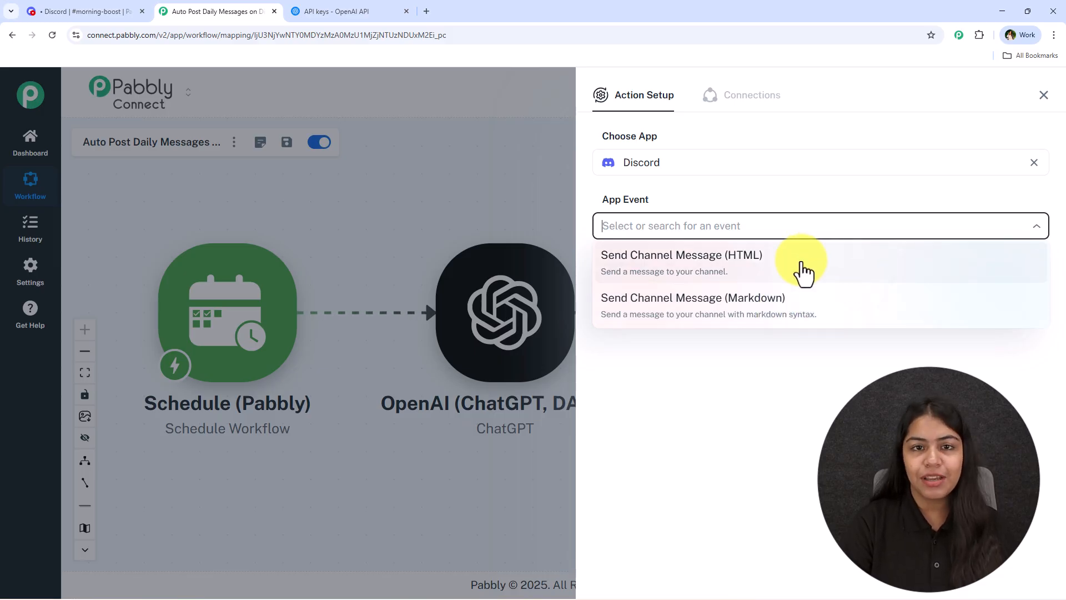
click(795, 315)
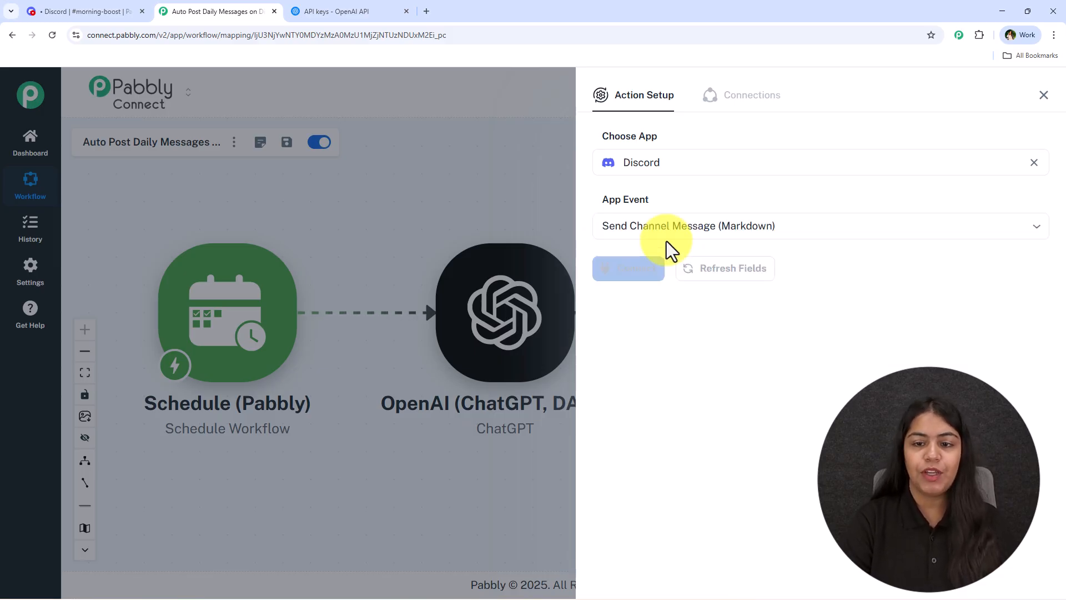
click(604, 272)
scroll(876, 324, down, 1)
click(697, 281)
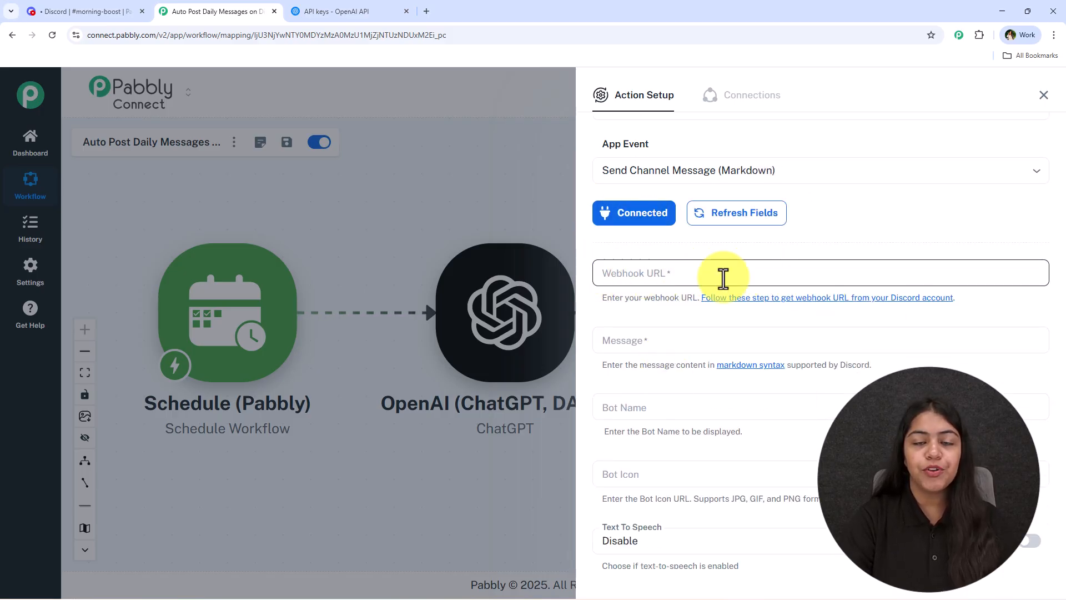
- Switch to Discord and create a new webhook in the Pabbly Team server's integration settings
click(138, 4)
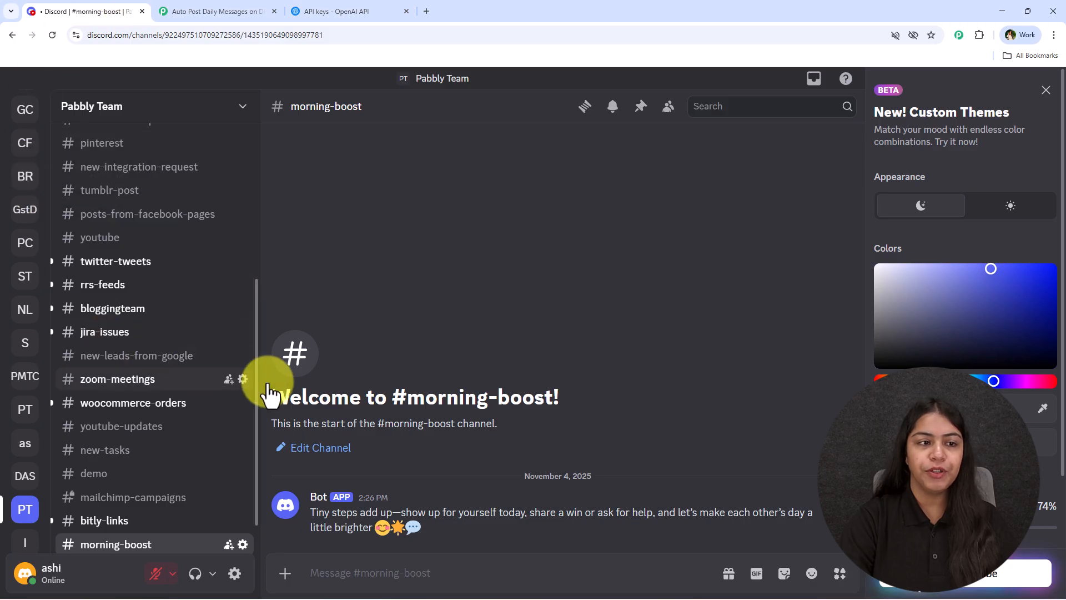
click(105, 111)
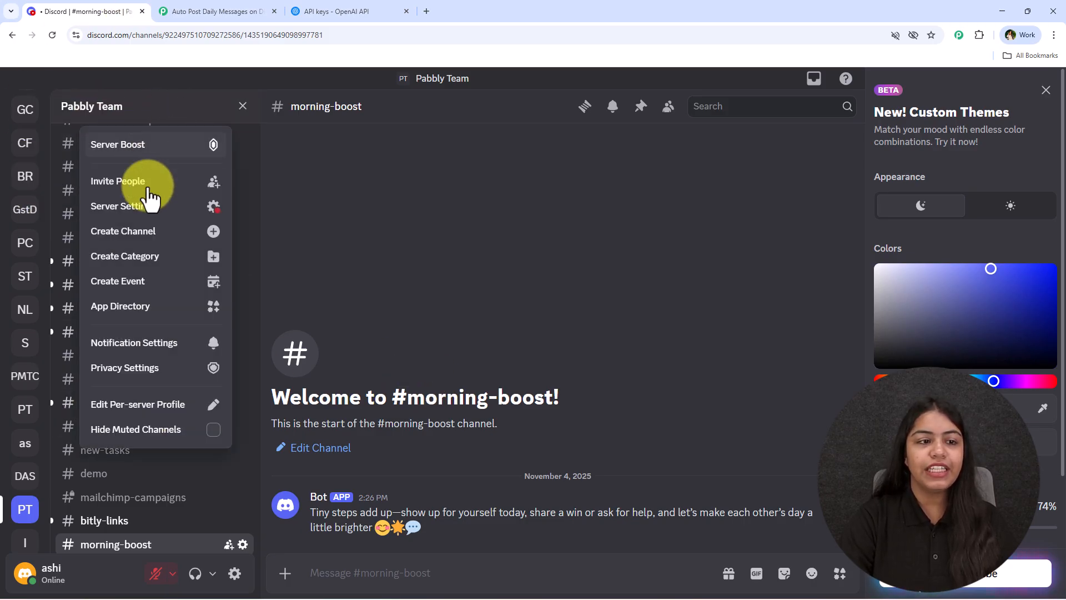
click(148, 205)
scroll(116, 233, down, 4)
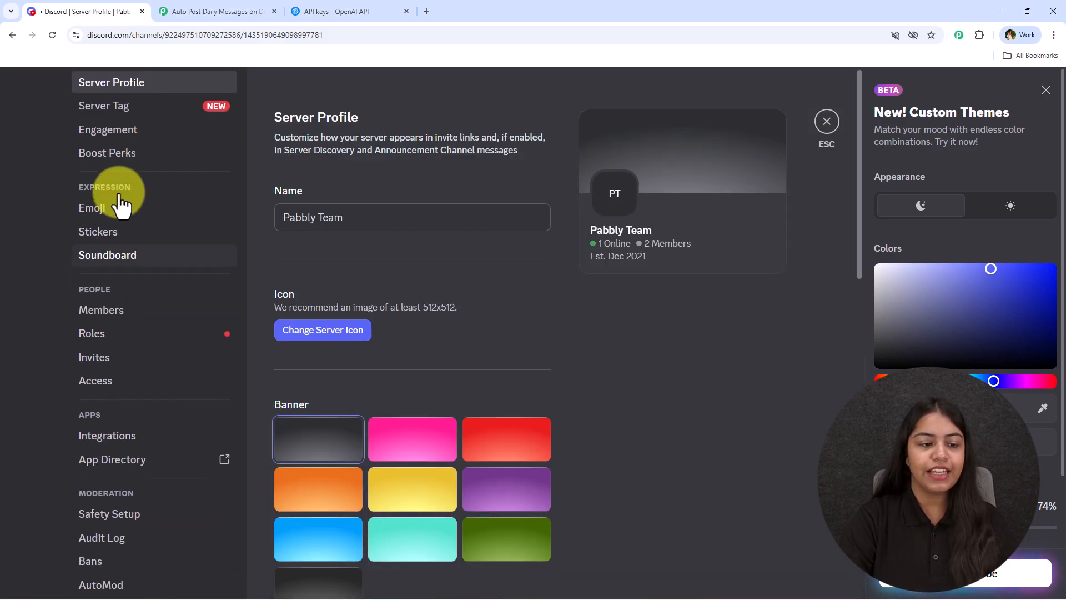
click(103, 278)
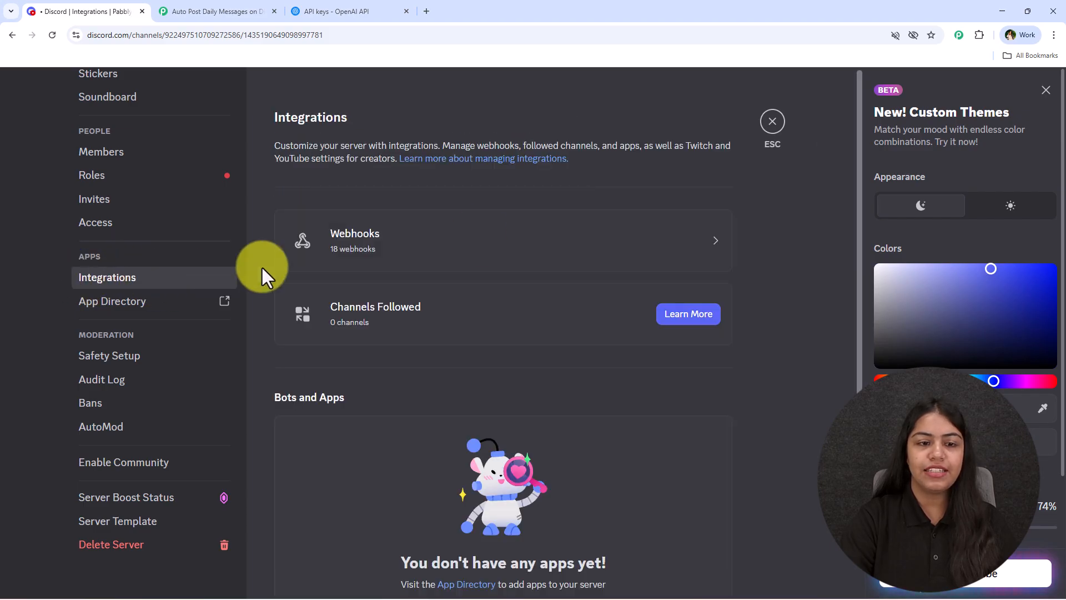
click(476, 240)
click(290, 225)
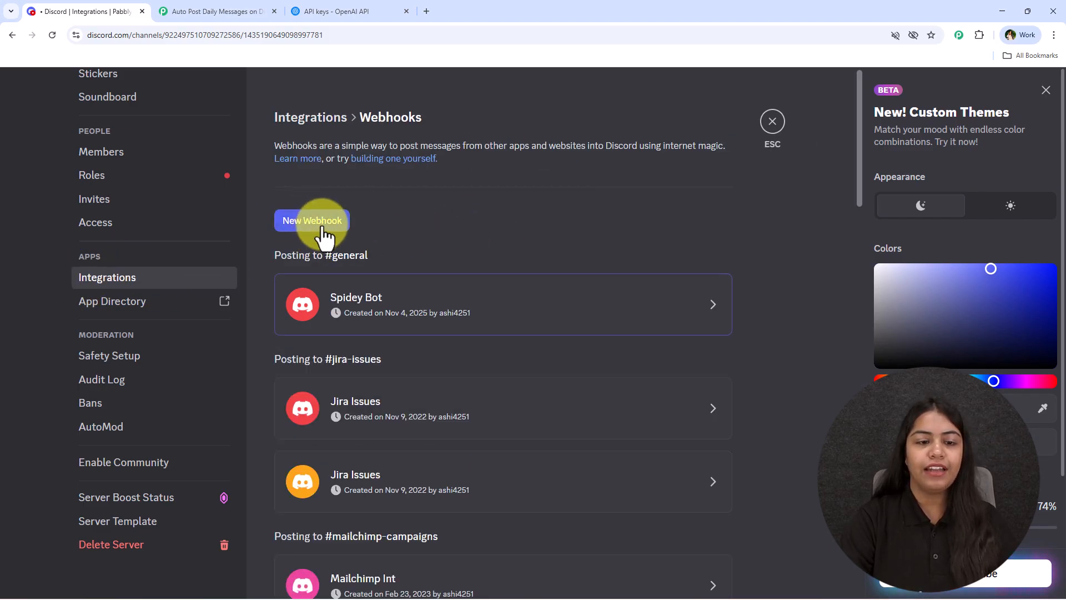
- Open the new webhook posting to #general and rename it PabblyBot
click(371, 322)
scroll(438, 369, down, 2)
drag(452, 272, 391, 278)
text(PabblyBot)
double_click(440, 274)
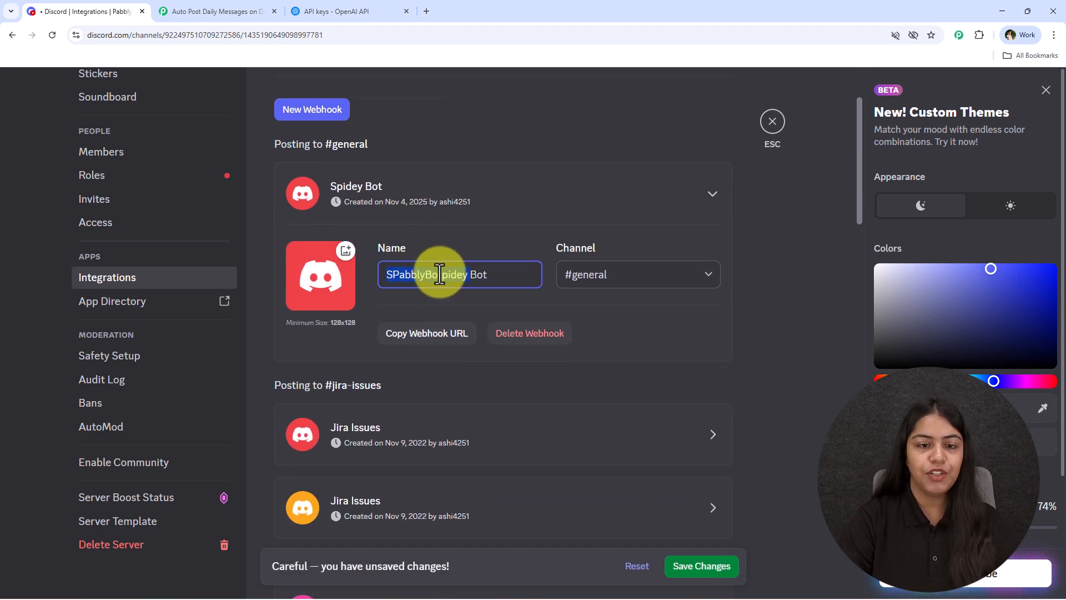
text(PabblyBot)
- Set the webhook's channel to #morning-boost, then copy its webhook URL and save the changes
click(688, 281)
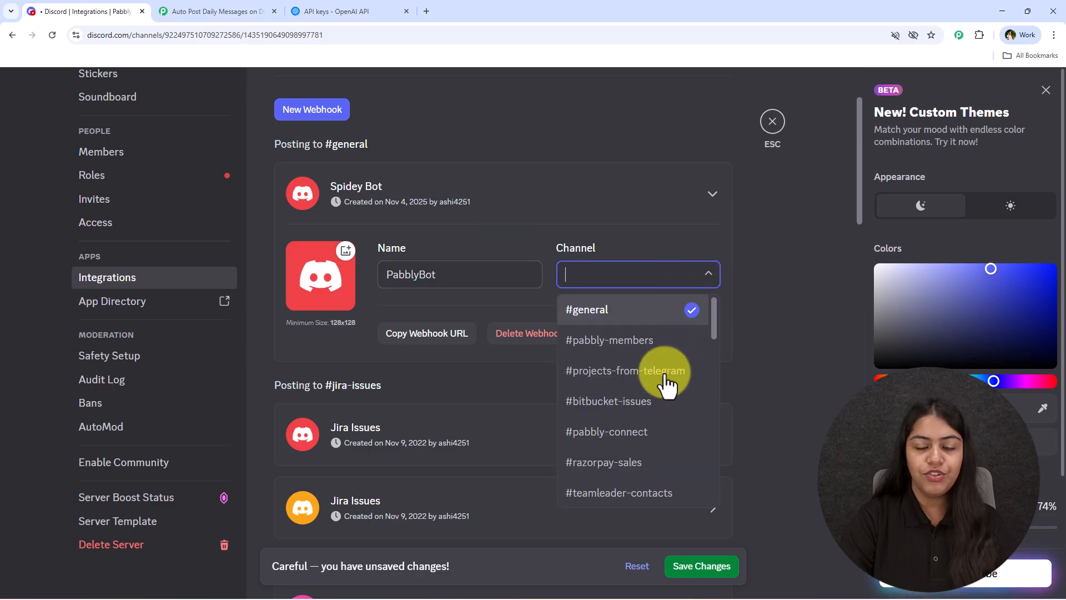
text(mor)
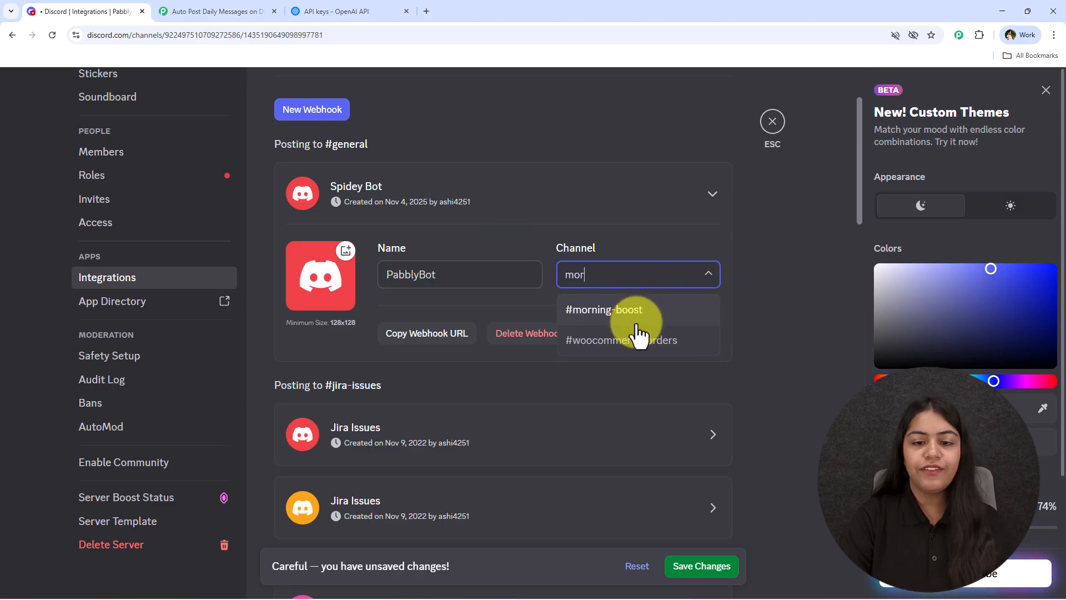
click(638, 317)
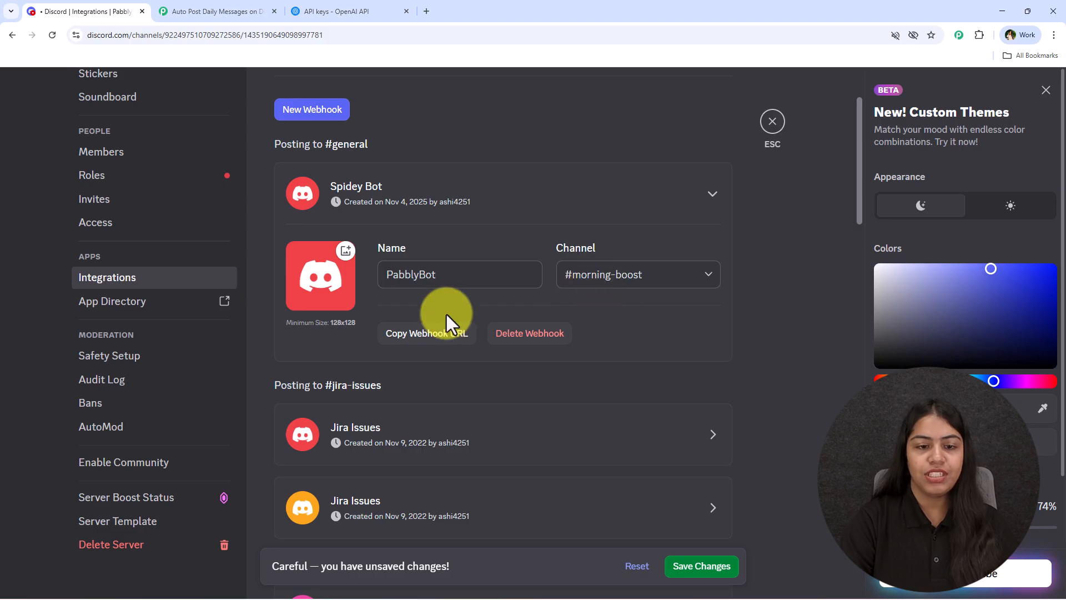
click(411, 336)
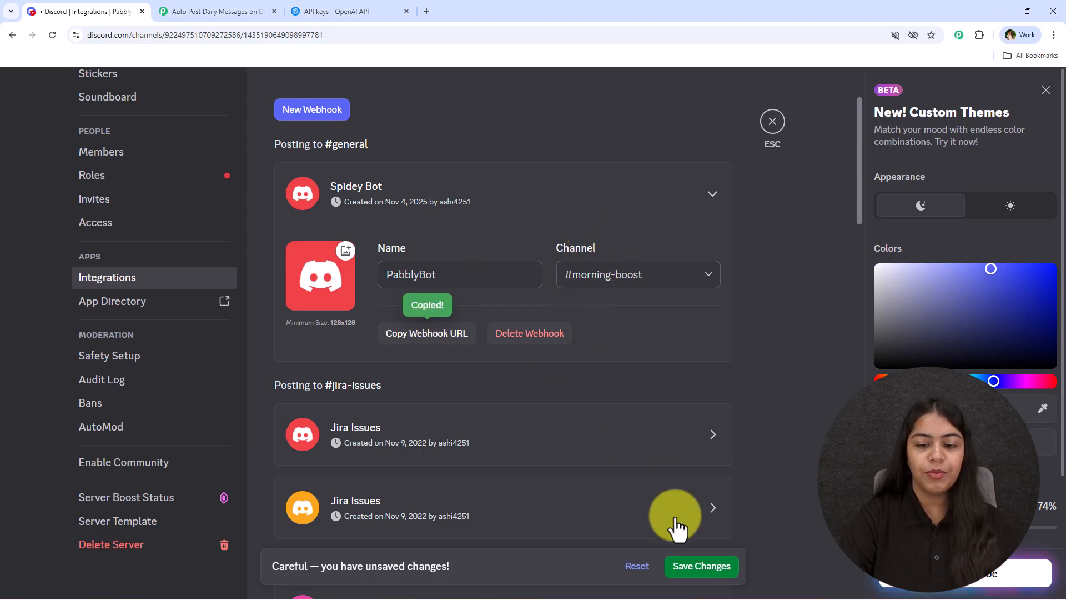
click(704, 574)
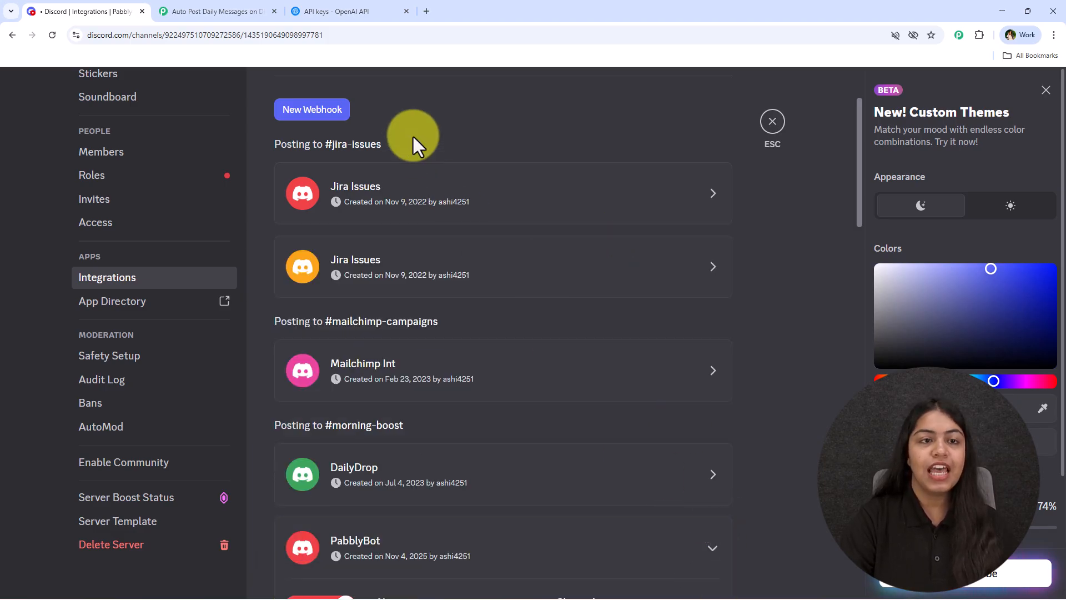
- Return to Pabbly Connect, paste the copied webhook URL into the Discord action and open the Message field for mapping
click(227, 11)
click(697, 278)
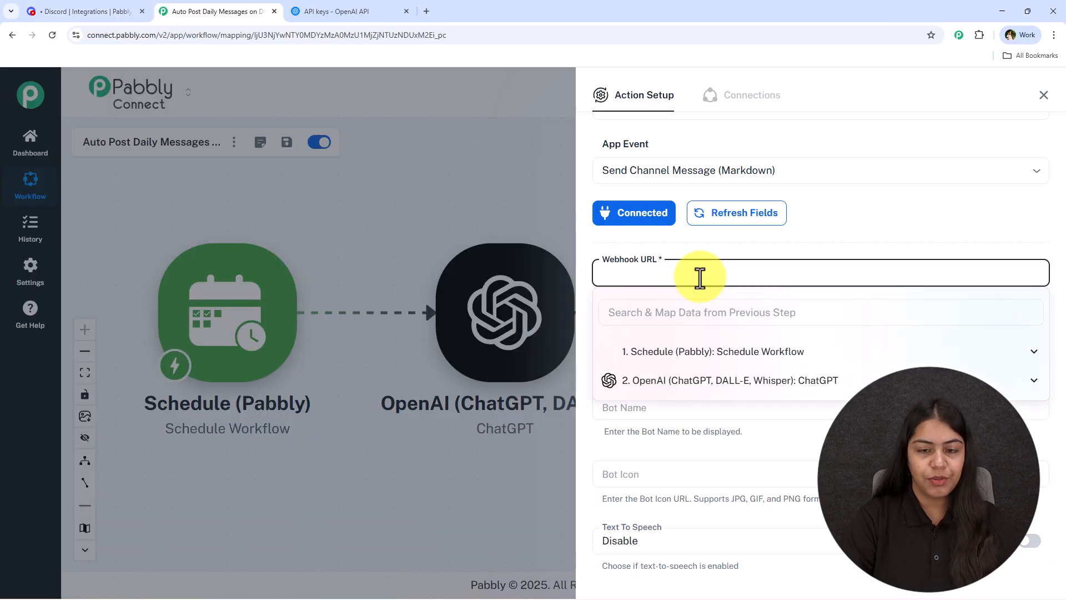
key(ctrl+v)
click(698, 352)
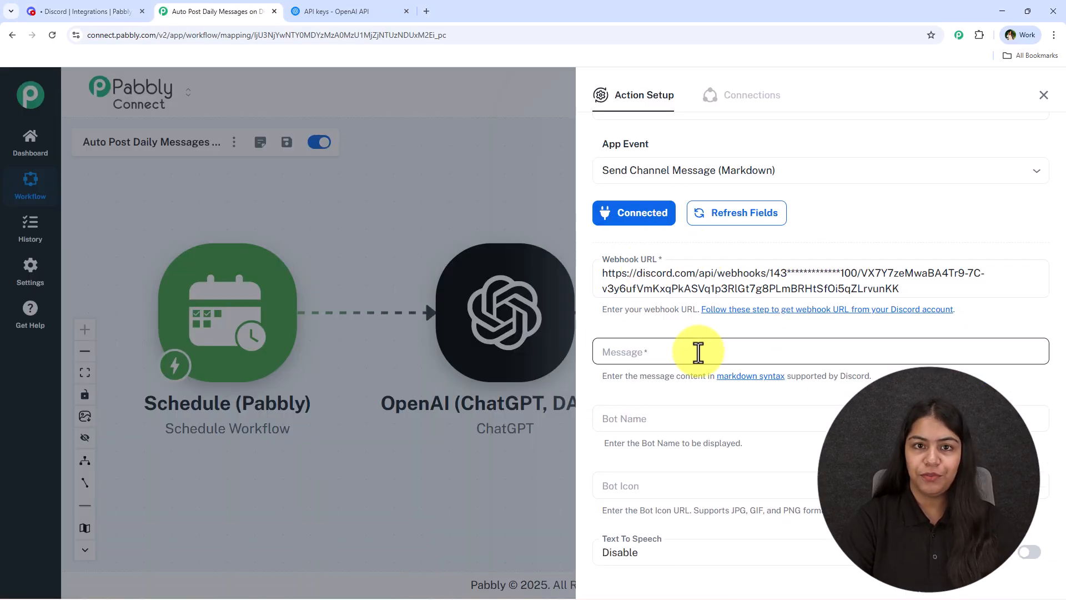
scroll(714, 357, down, 1)
click(685, 294)
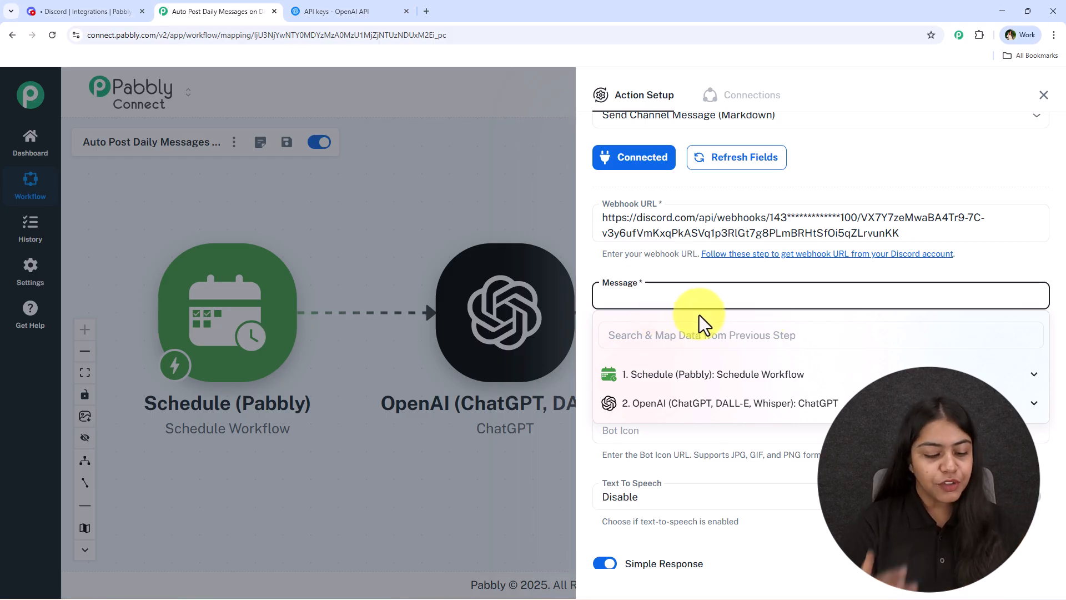
text(xyz)
key(ctrl+a)
key(BackSpace)
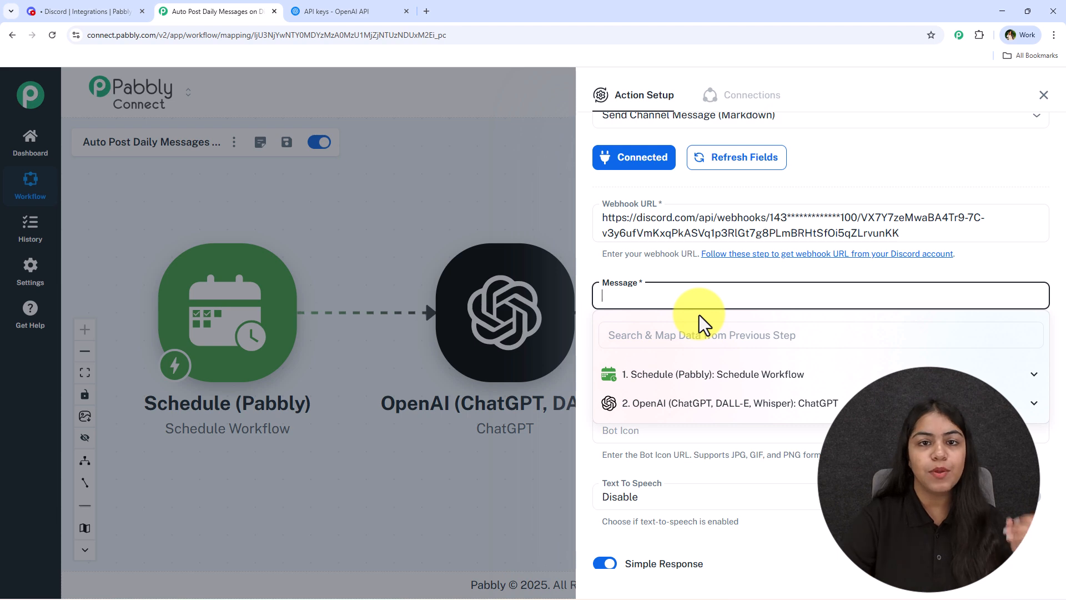
- Map the ChatGPT step's "choices 0 message content" value into the Discord action's Message field
click(698, 405)
scroll(720, 455, down, 2)
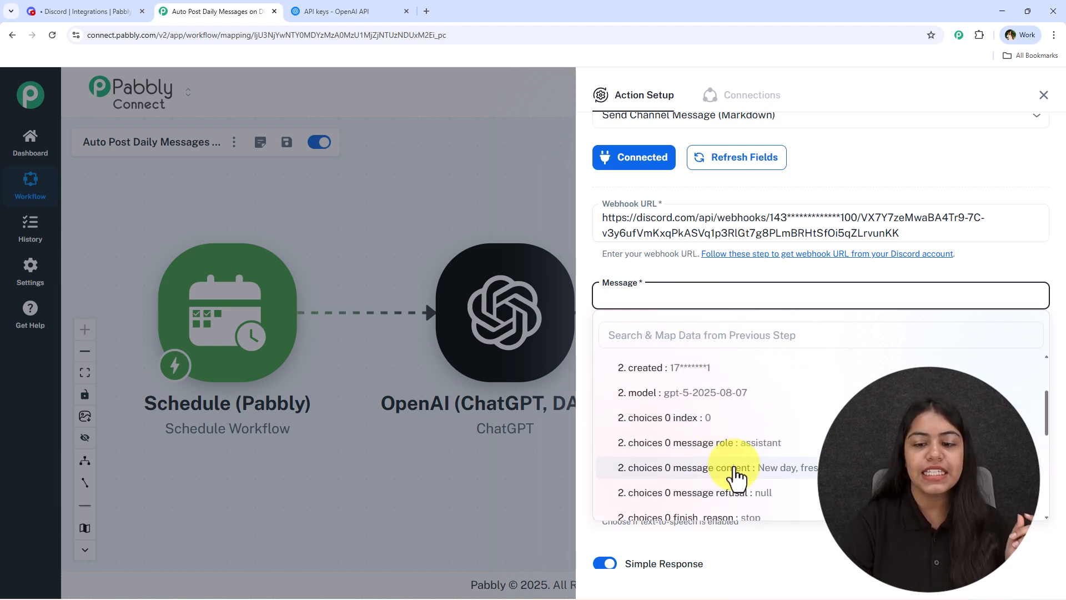
click(743, 468)
click(738, 267)
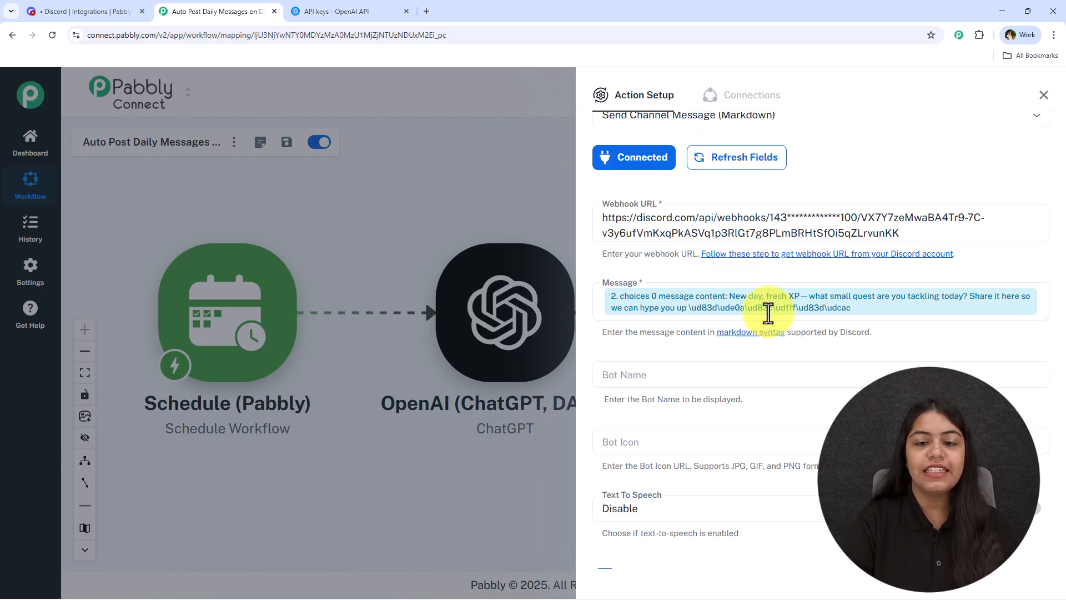
- Look over the Discord action's optional Bot Name, Bot Icon and Text To Speech fields
scroll(666, 319, down, 1)
click(668, 325)
scroll(689, 311, down, 1)
click(637, 278)
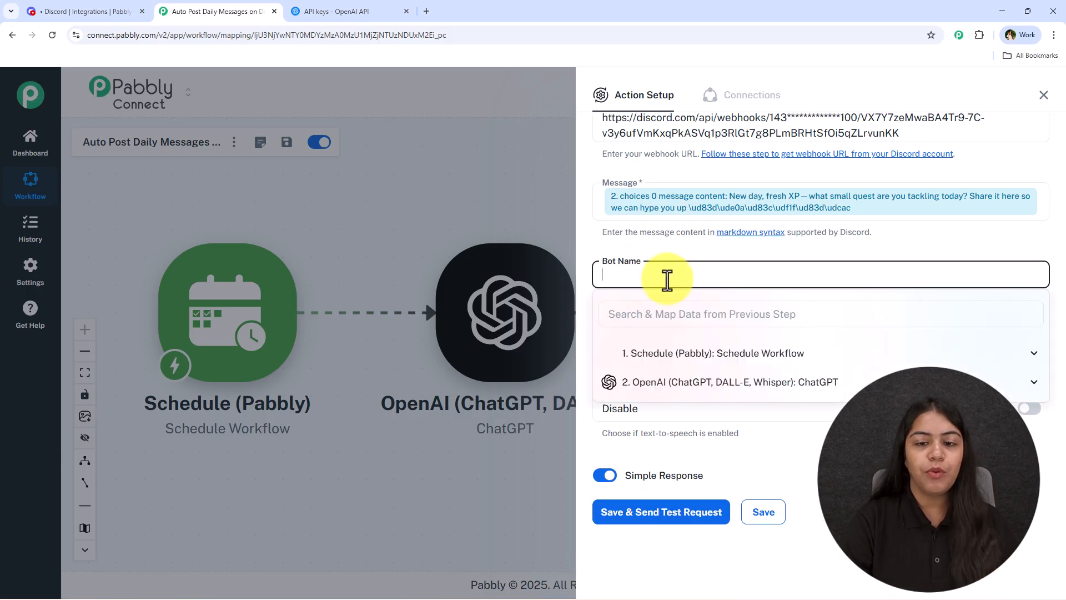
click(687, 252)
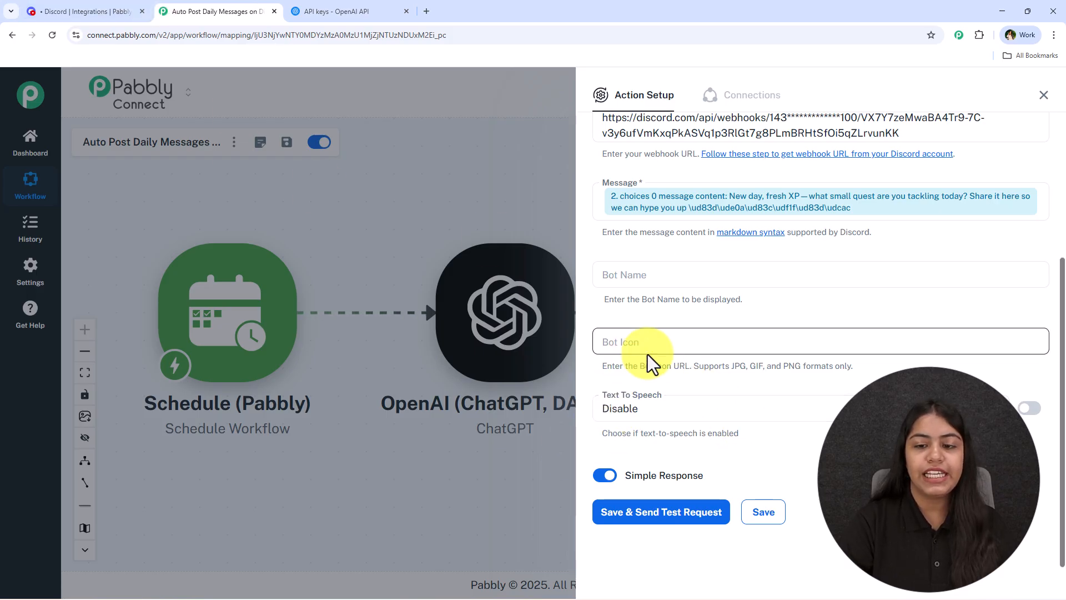
click(678, 341)
click(706, 314)
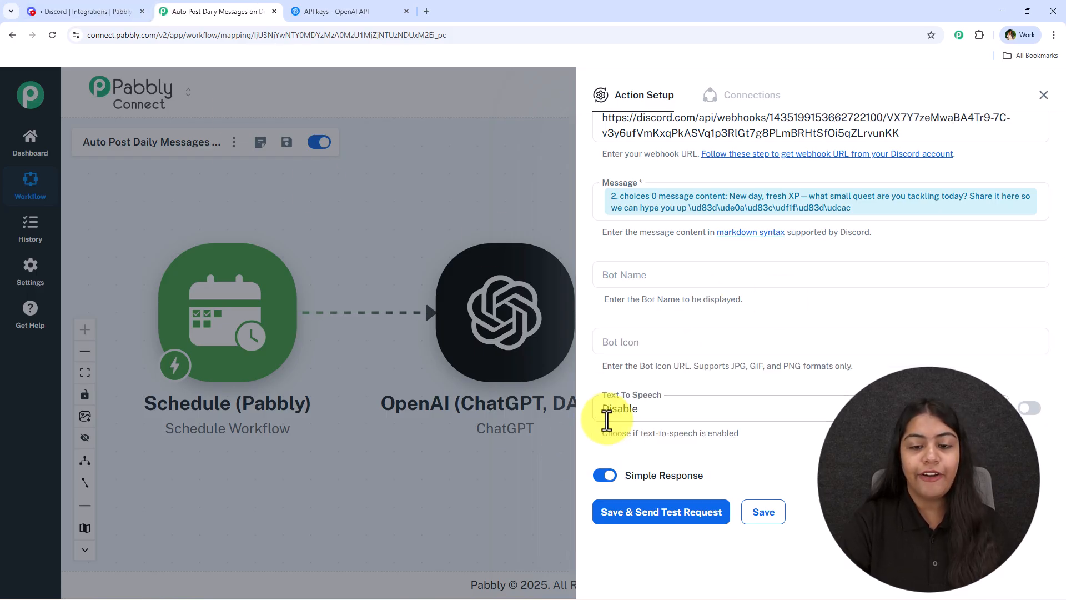
click(643, 412)
click(866, 475)
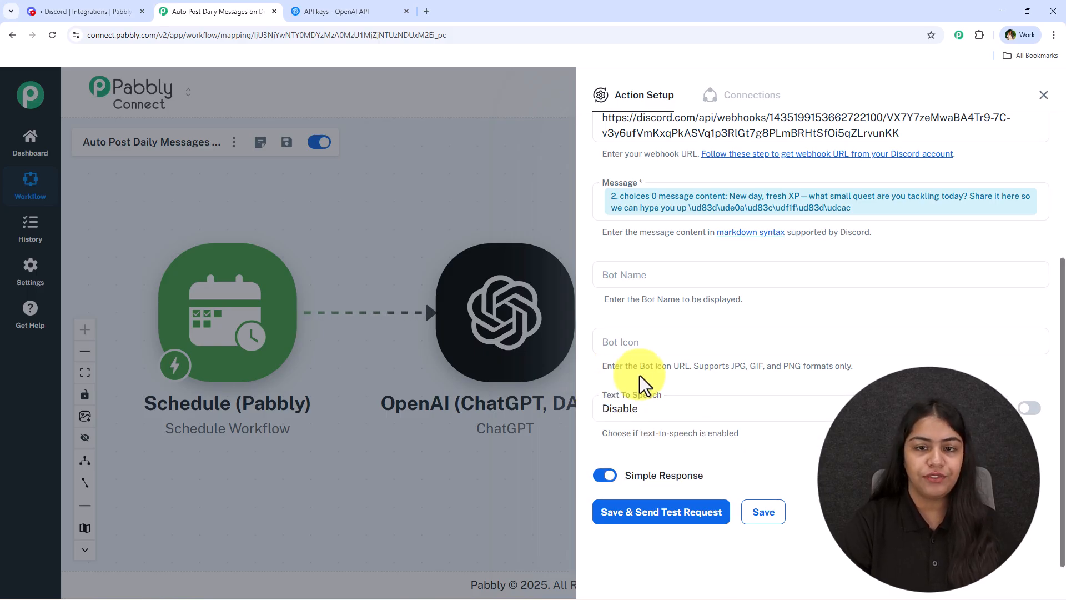
- Save the Discord action and send a test request
click(709, 512)
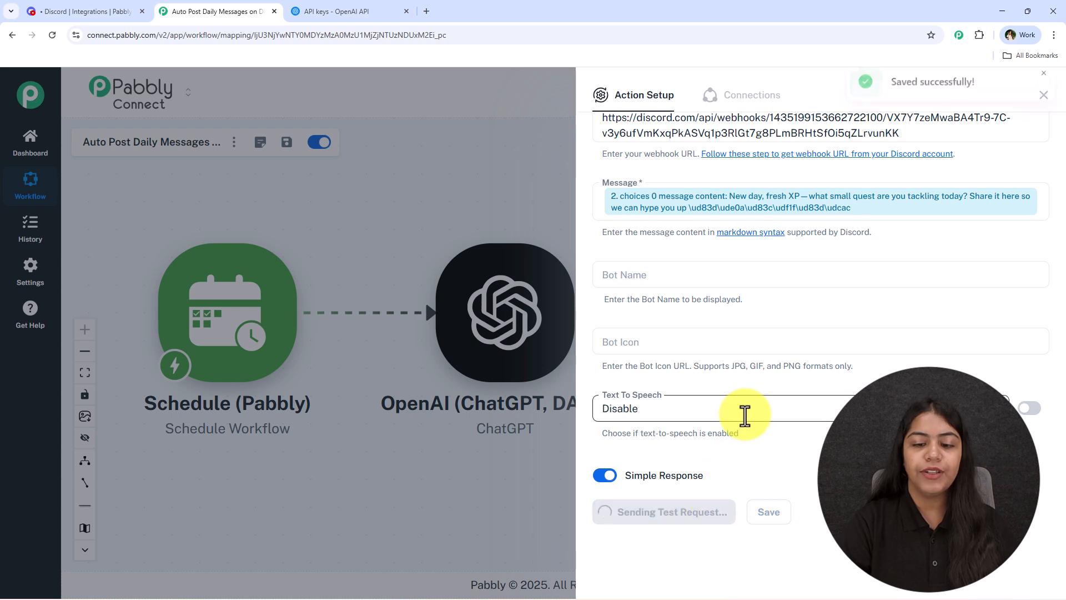
- Close the Discord action setup, switch to Discord and leave the server settings to check the #morning-boost channel for the test message
click(1044, 91)
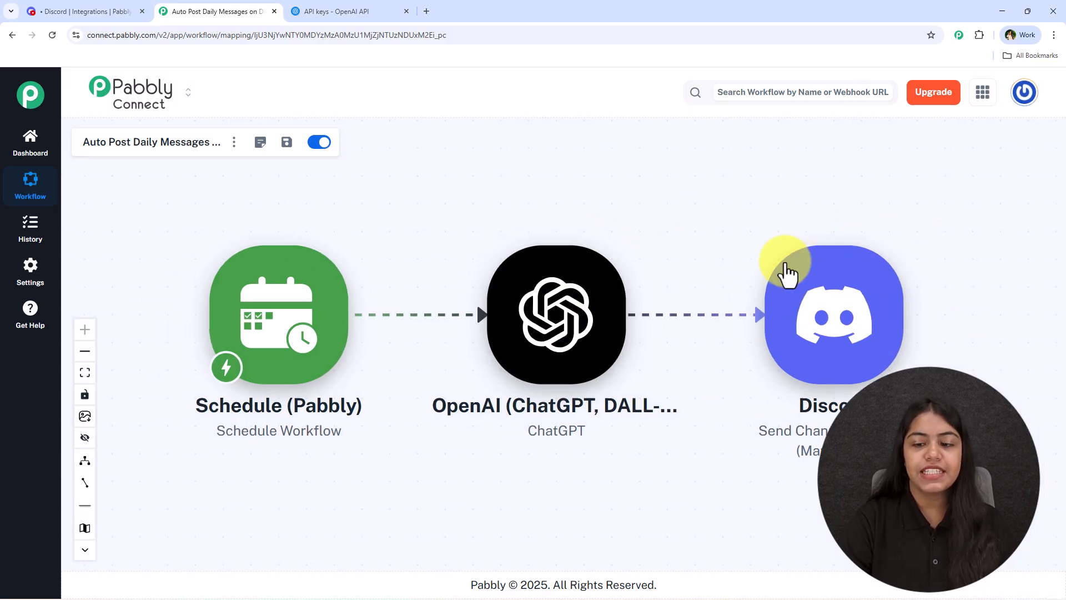
click(69, 10)
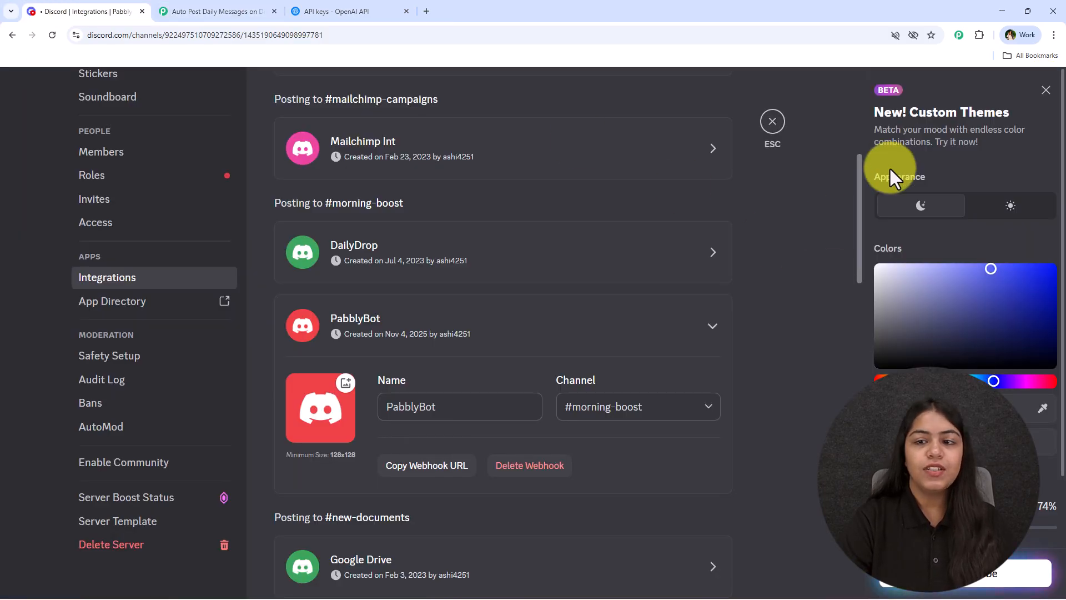
click(775, 137)
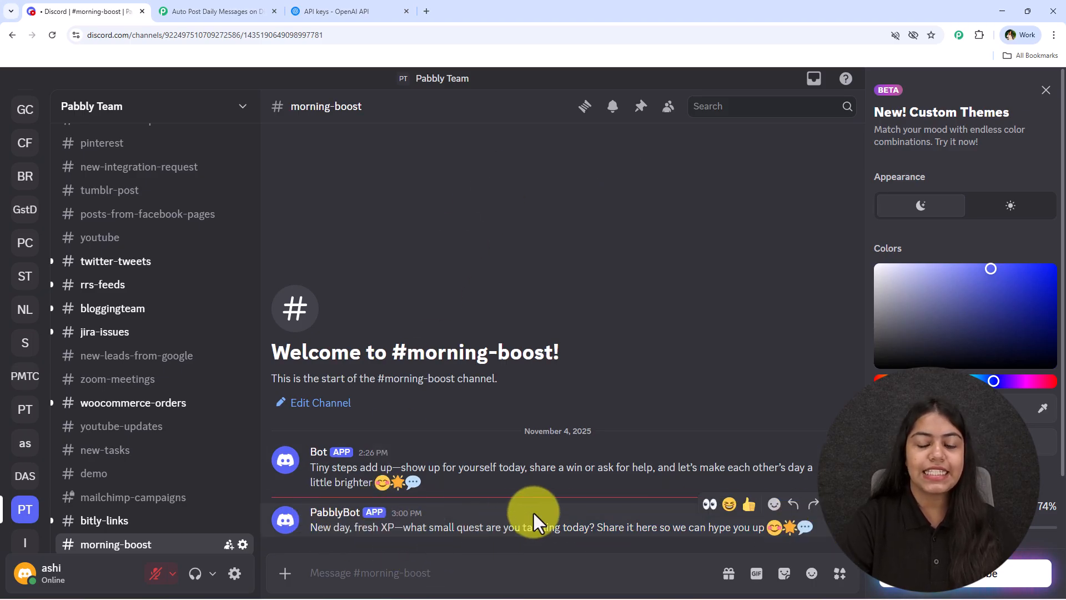
- Return to Pabbly Connect and rearrange the workflow canvas so the Schedule and Discord nodes sit slightly higher than the OpenAI node
click(246, 3)
drag(291, 304, 264, 305)
drag(463, 250, 459, 233)
scroll(455, 200, down, 2)
scroll(455, 200, up, 2)
drag(233, 383, 237, 325)
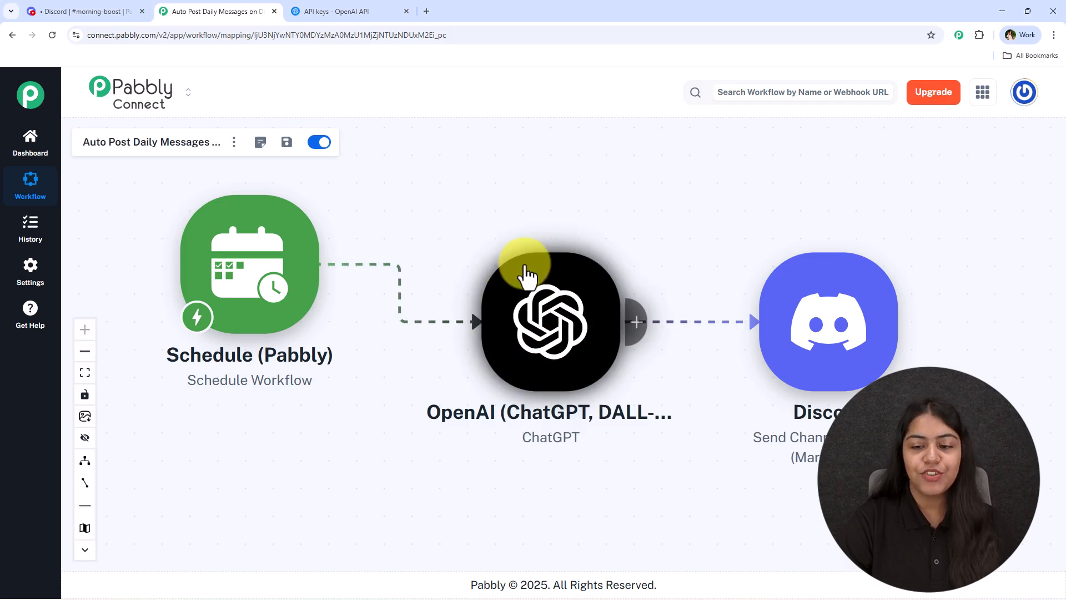
drag(862, 348, 864, 289)
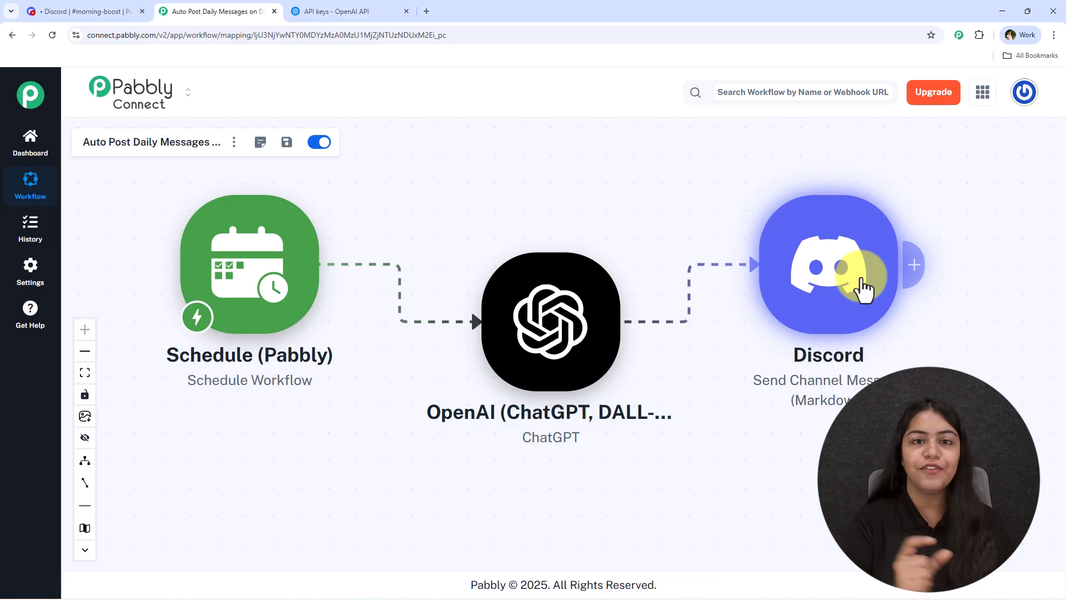
- Review the OpenAI action's AI model and daily message prompt, closing its setup when finished
click(592, 347)
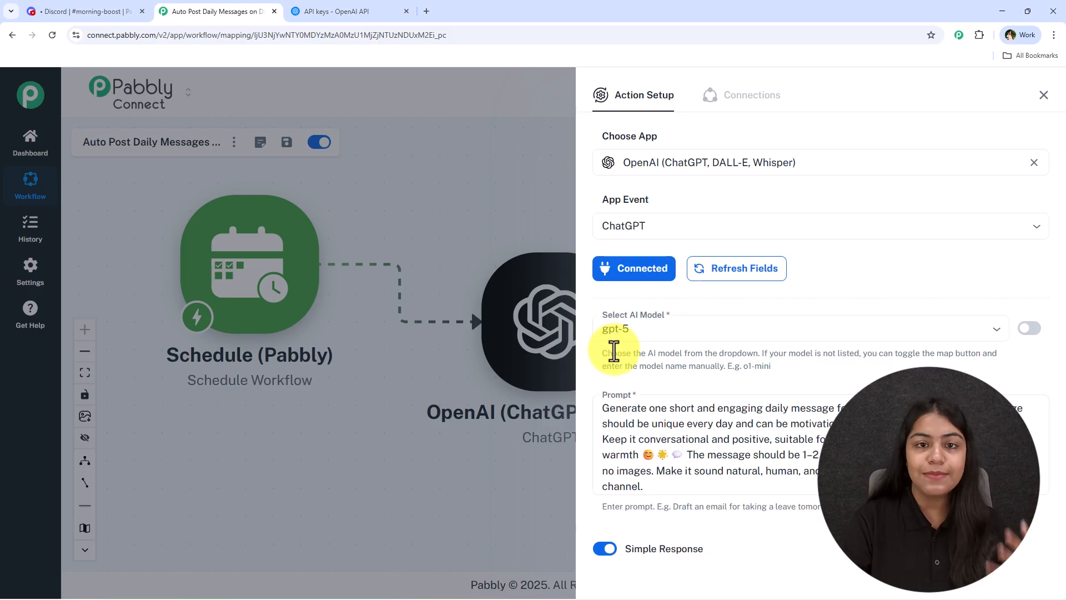
scroll(752, 416, down, 2)
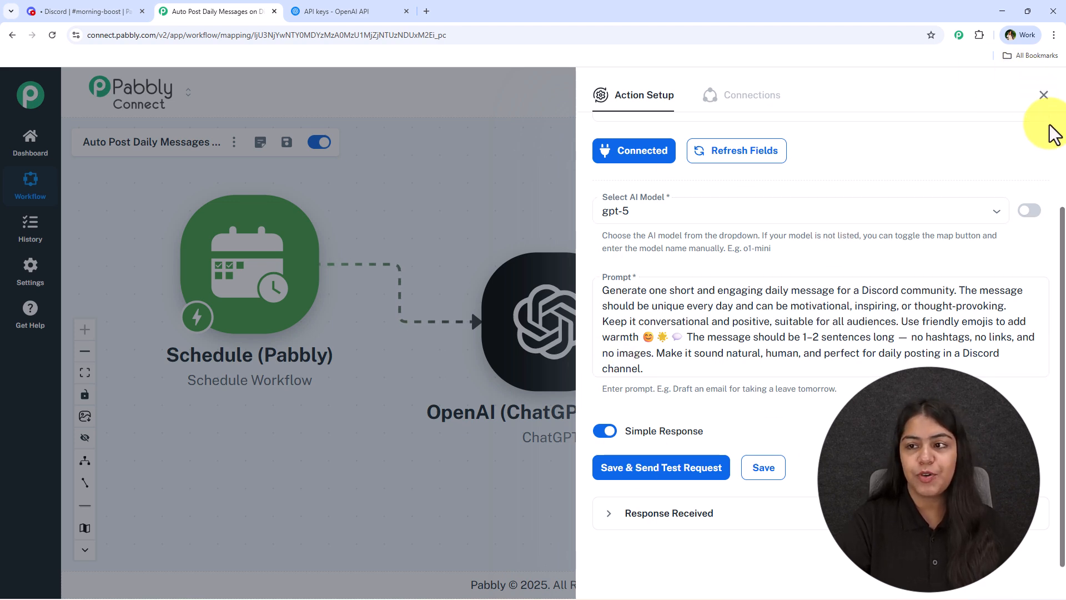
click(1044, 99)
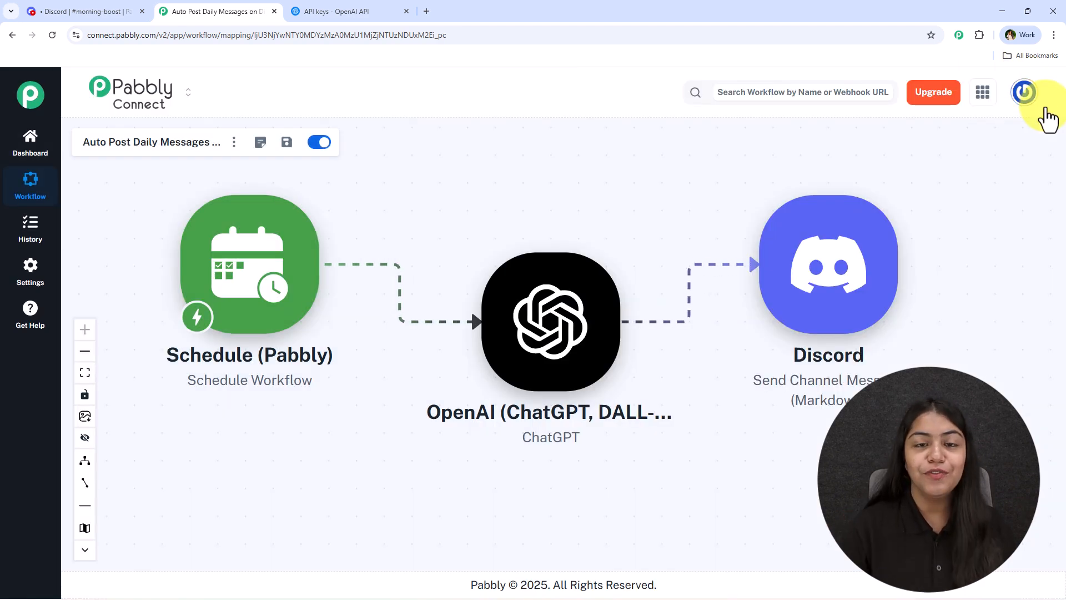